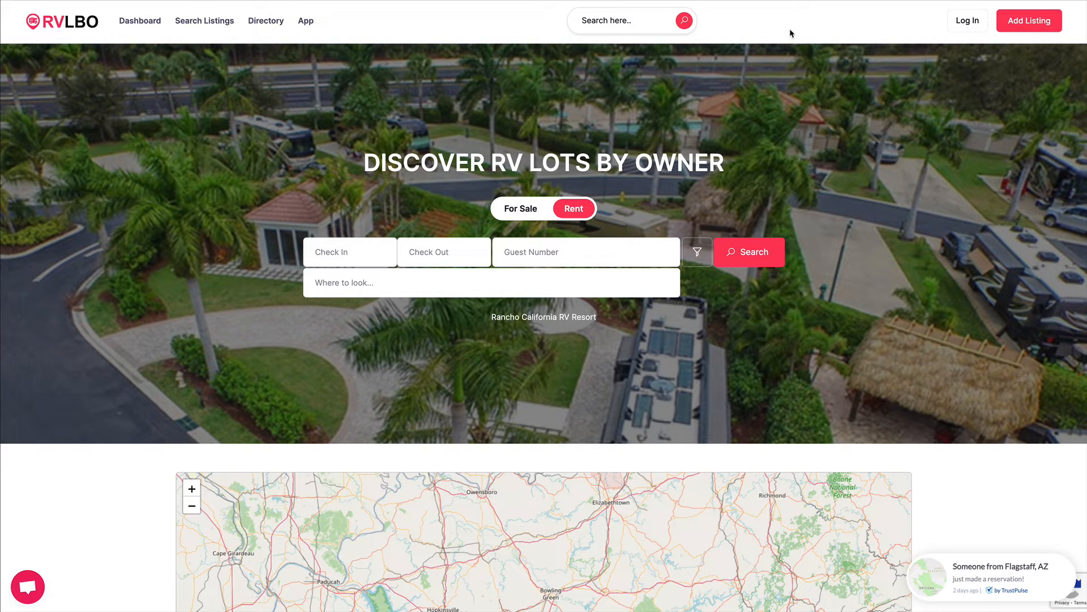
Log in to the account and open the Add Listing page.
left_click(960, 23)
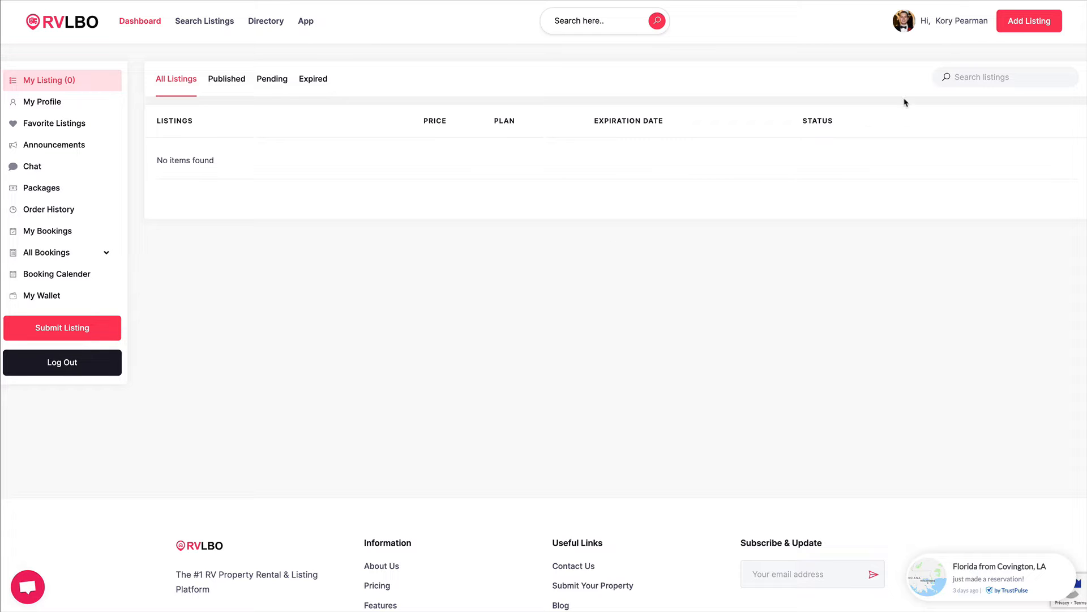
left_click(1021, 25)
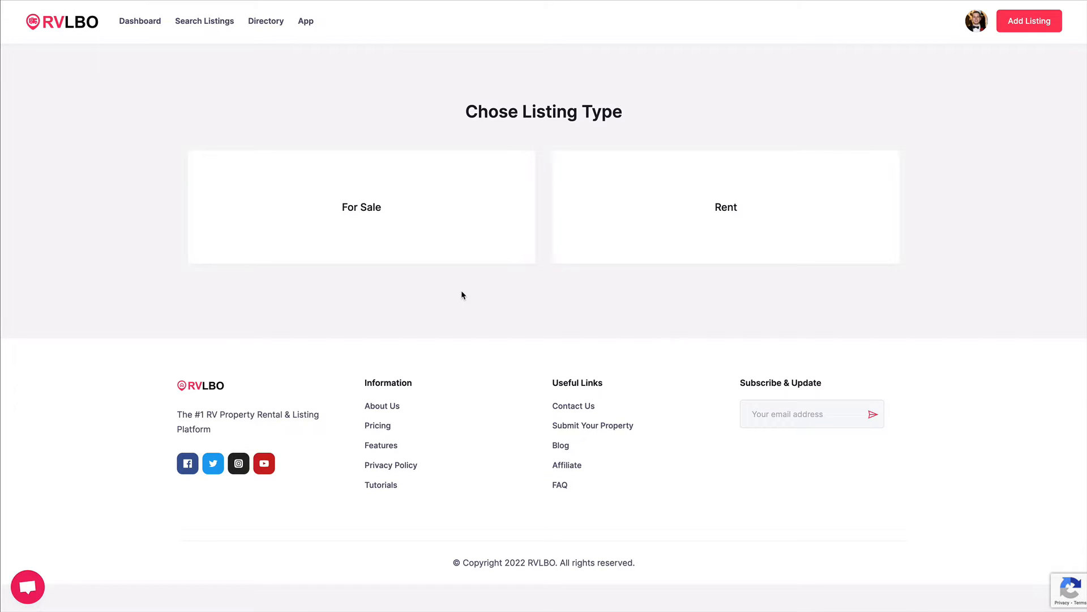
Choose Rent as the listing type and compare the listing package plans.
left_click(697, 226)
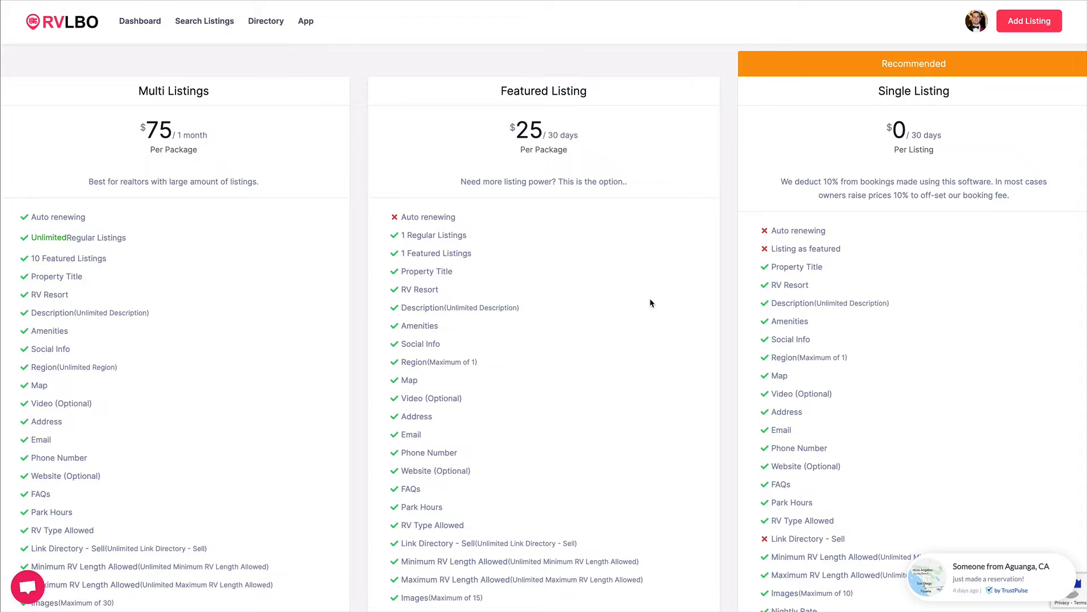
scroll(650, 342, "down", 2)
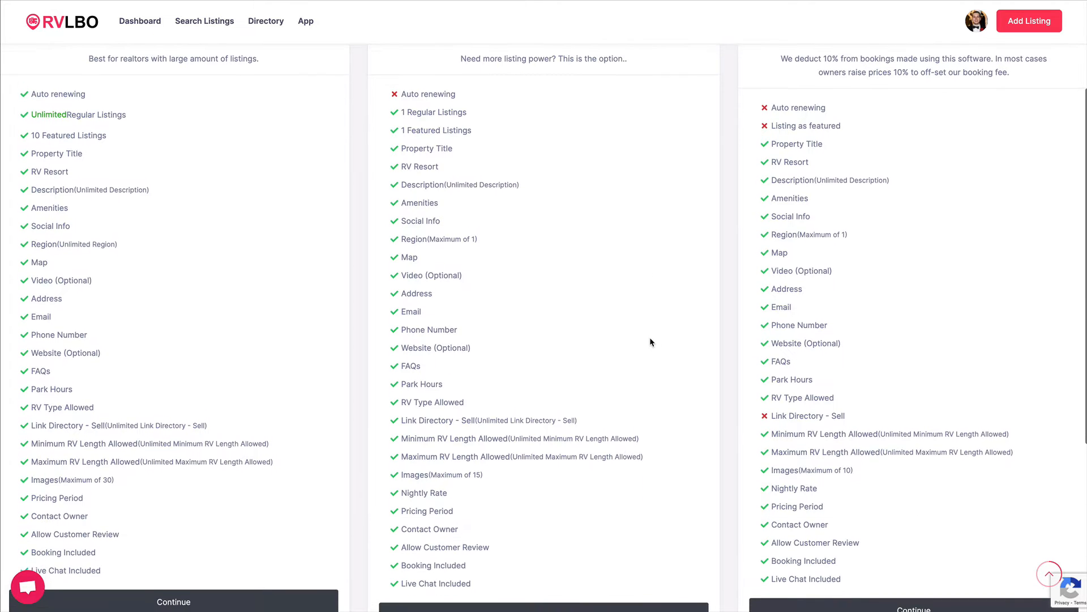
scroll(650, 342, "down", 1)
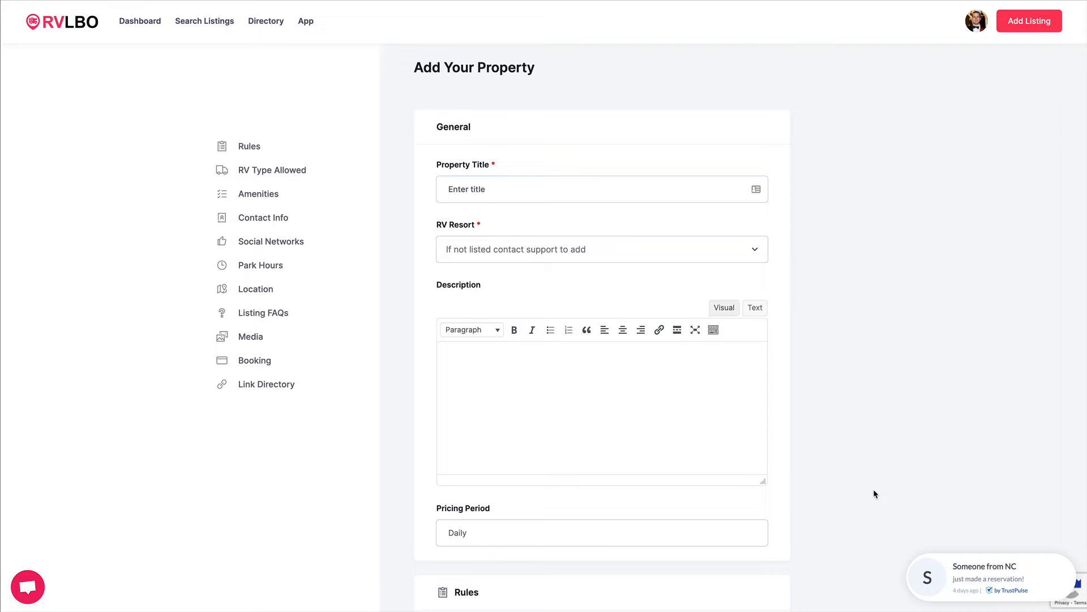
Fill in the property title Site 278 and the listing description, keeping the Daily pricing period.
scroll(874, 491, "down", 1)
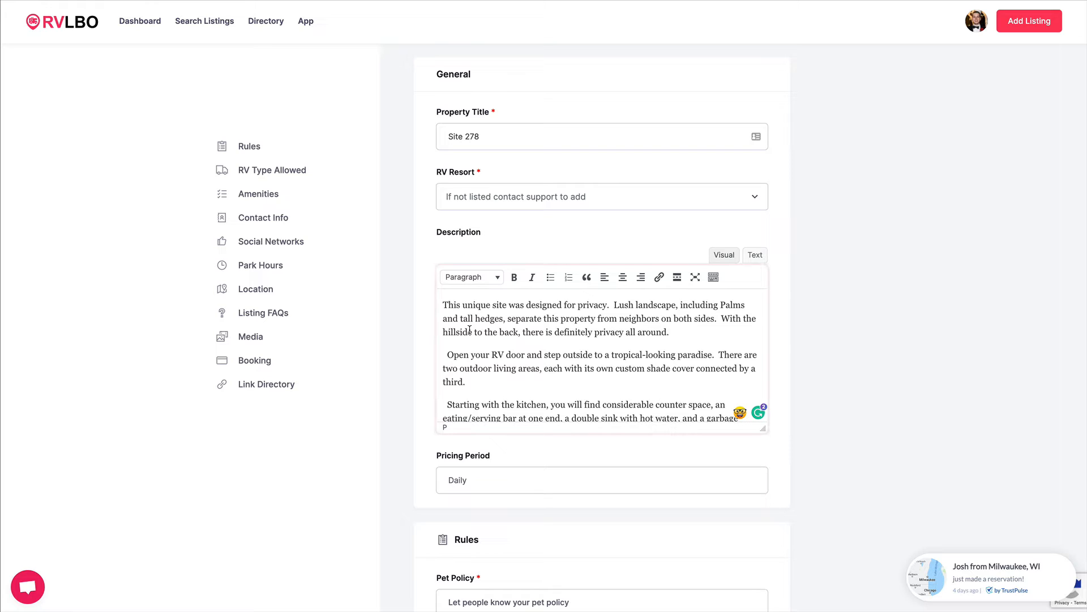
left_click(467, 479)
left_click(504, 480)
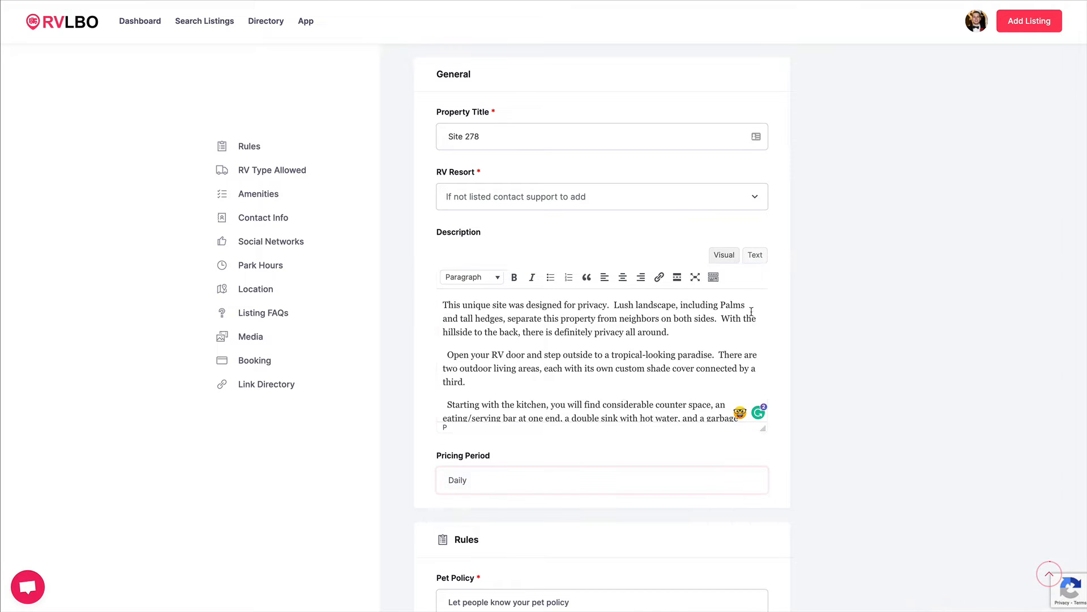
Set the RV Resort to Florida Grande Motor Coach Resort.
left_click(751, 198)
scroll(656, 316, "down", 5)
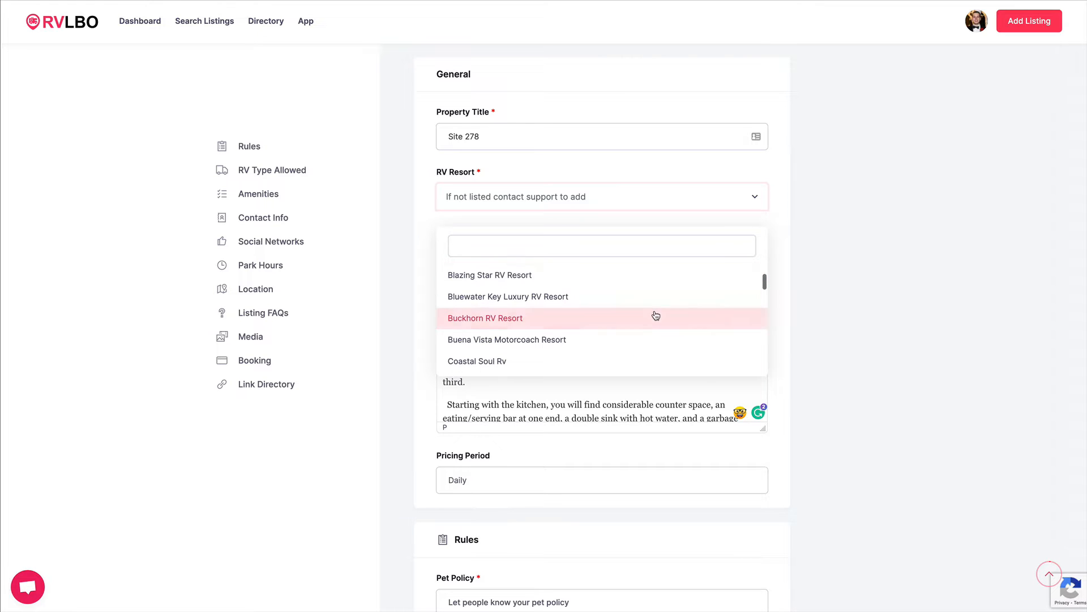
scroll(656, 314, "down", 4)
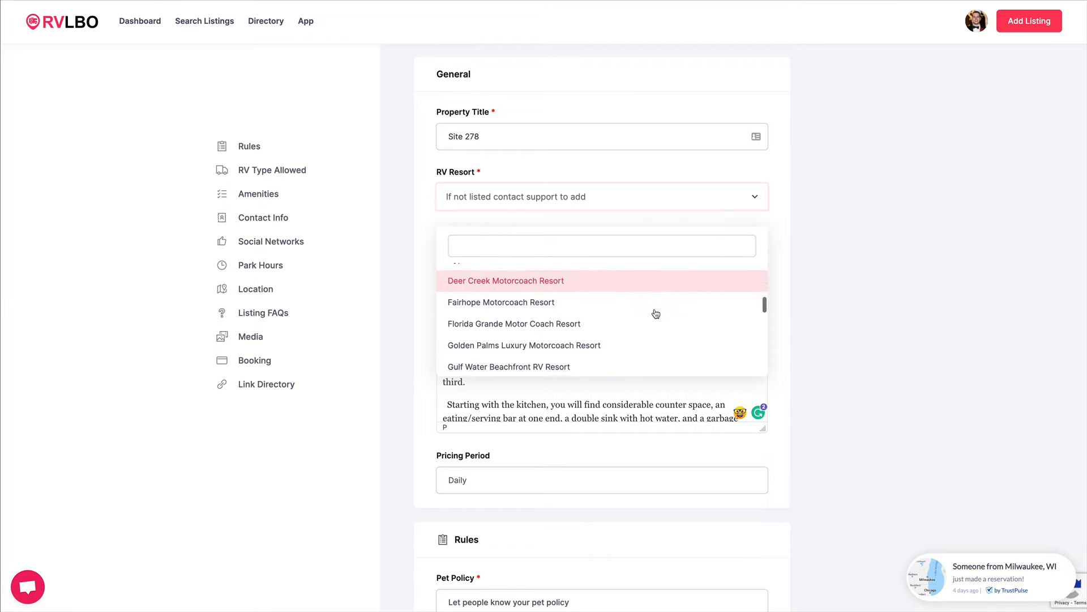
left_click(561, 324)
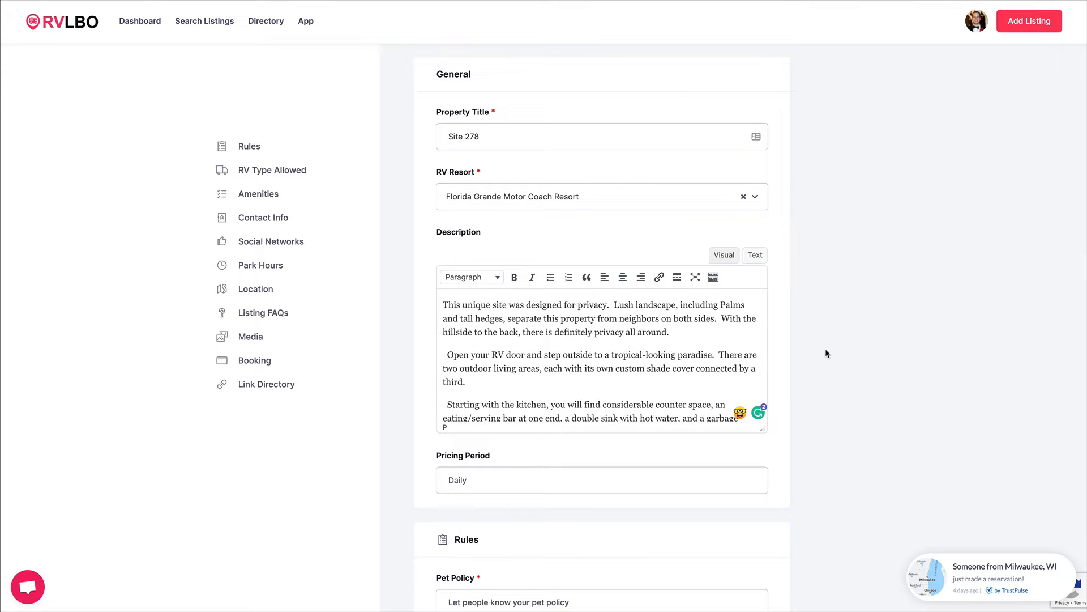
Fill in the rules: pet policy "We are a pet-friendly resort allowing up to two pets per site.", Moderate refund, check-in 01:00 PM, check-out 11:00 AM.
scroll(813, 411, "down", 5)
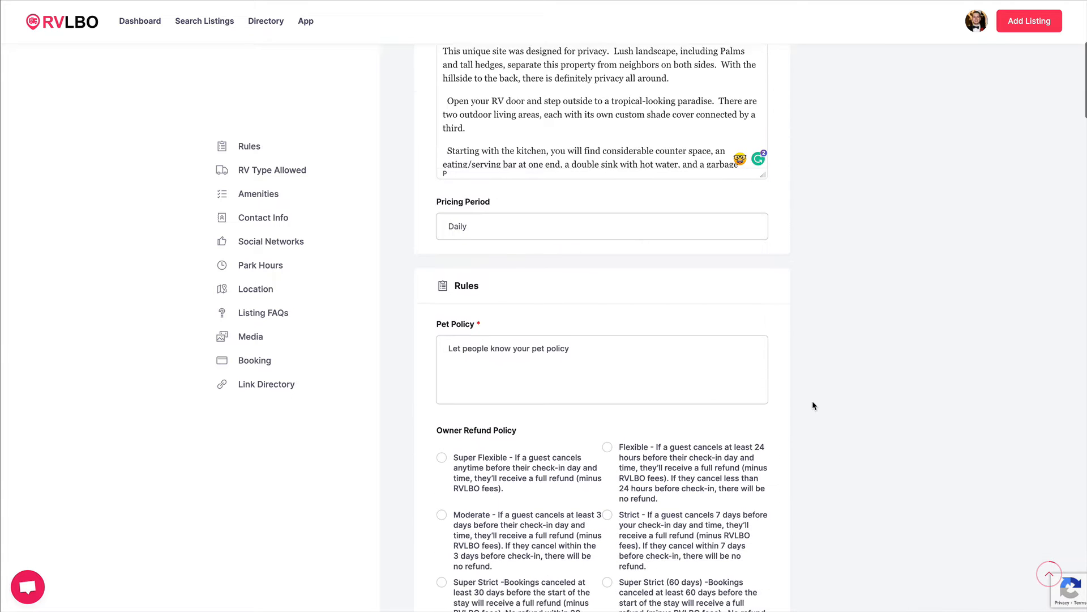
scroll(813, 406, "down", 3)
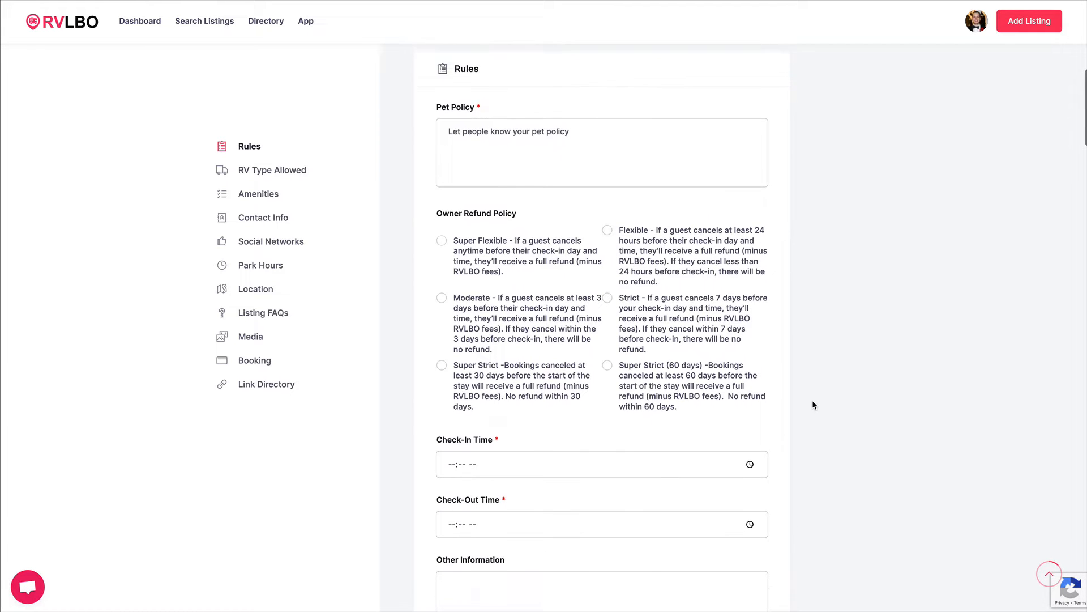
scroll(814, 402, "down", 1)
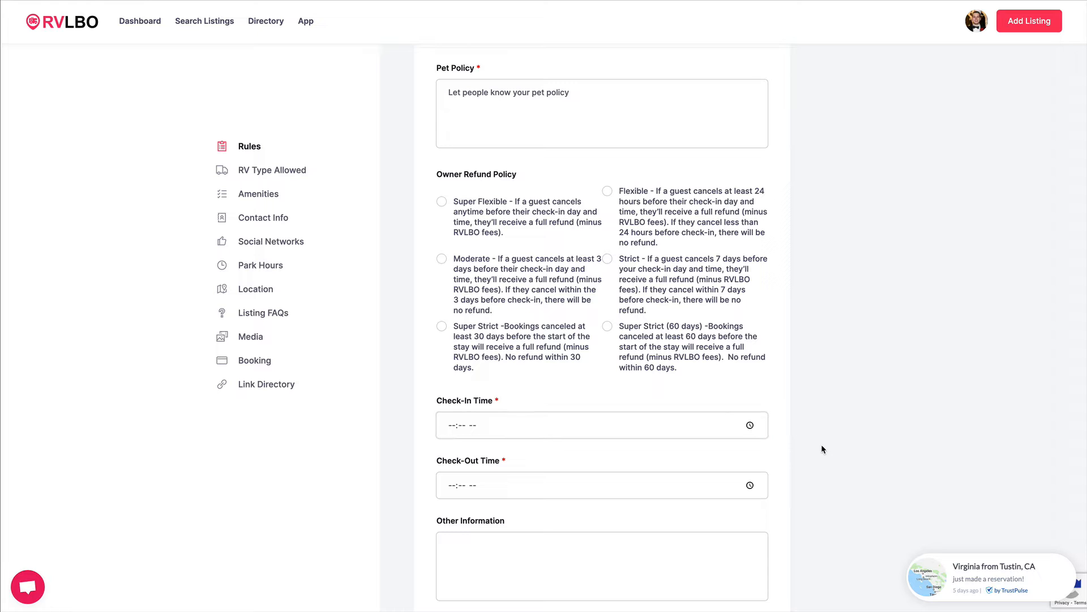
scroll(813, 482, "up", 1)
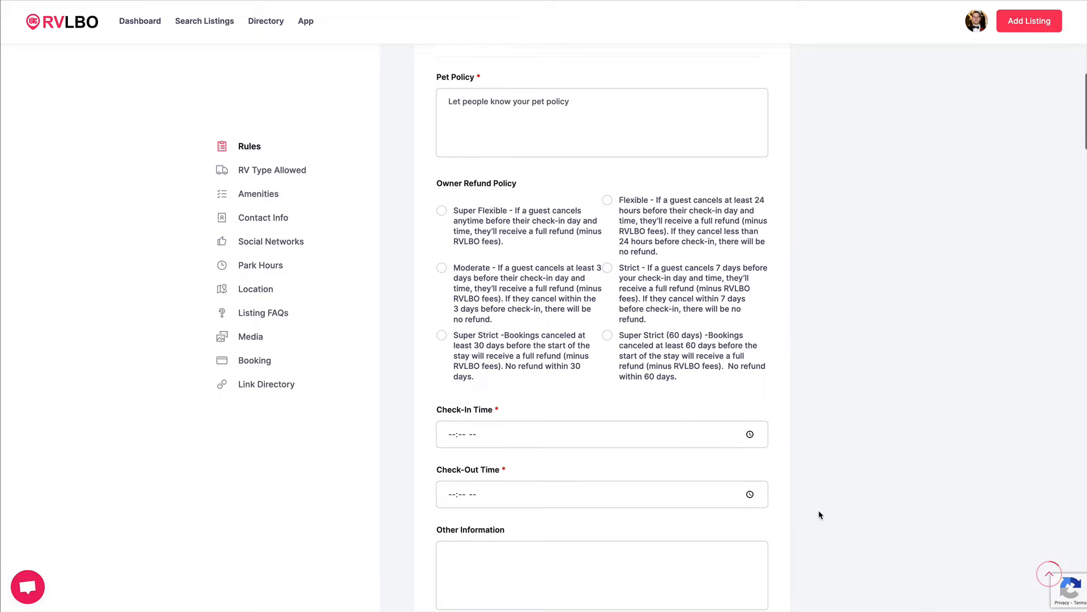
scroll(817, 515, "down", 1)
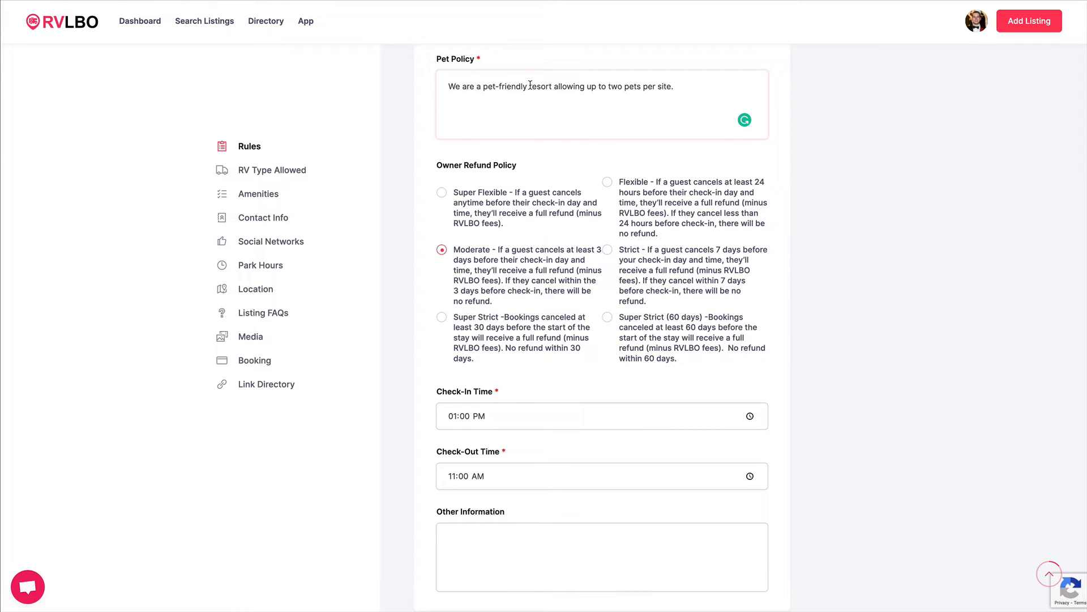
left_click(527, 179)
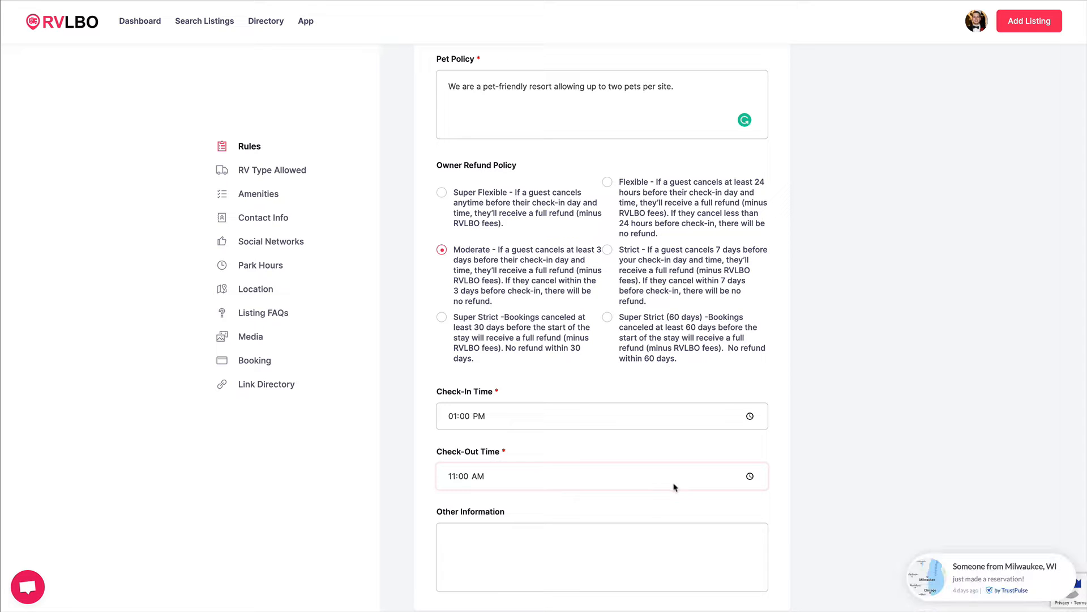
Allow the Class A, 5th Wheel and Super C RV types.
scroll(693, 532, "down", 1)
left_click(628, 485)
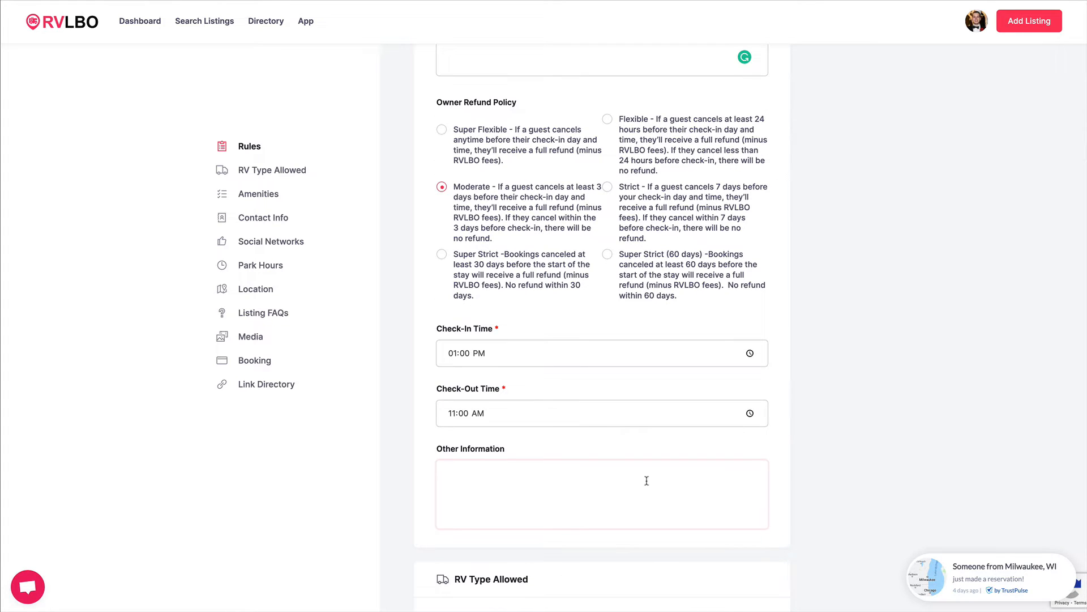
scroll(847, 474, "down", 3)
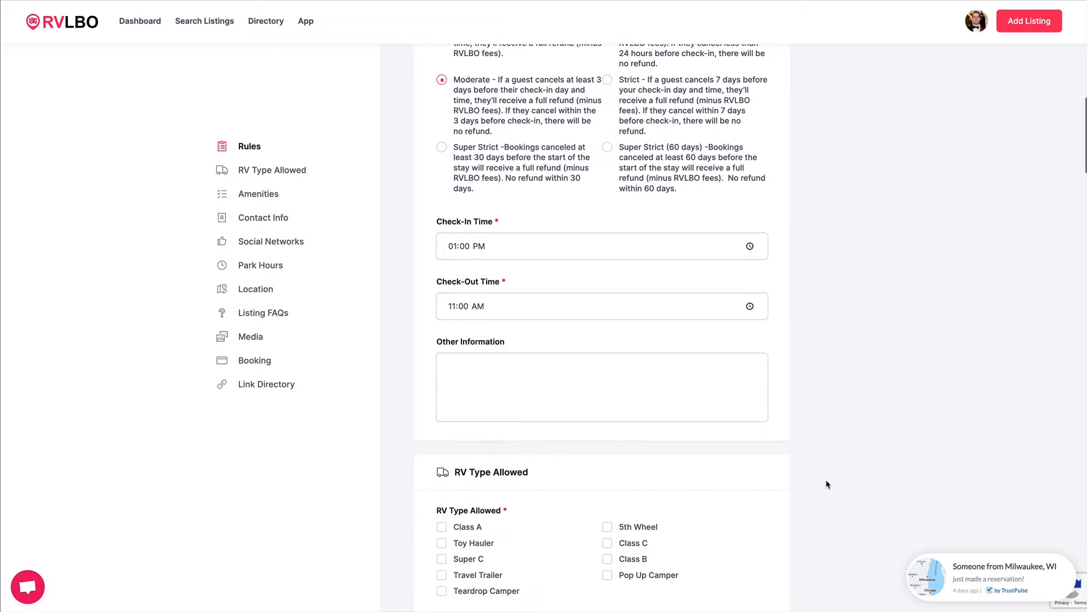
scroll(827, 484, "down", 4)
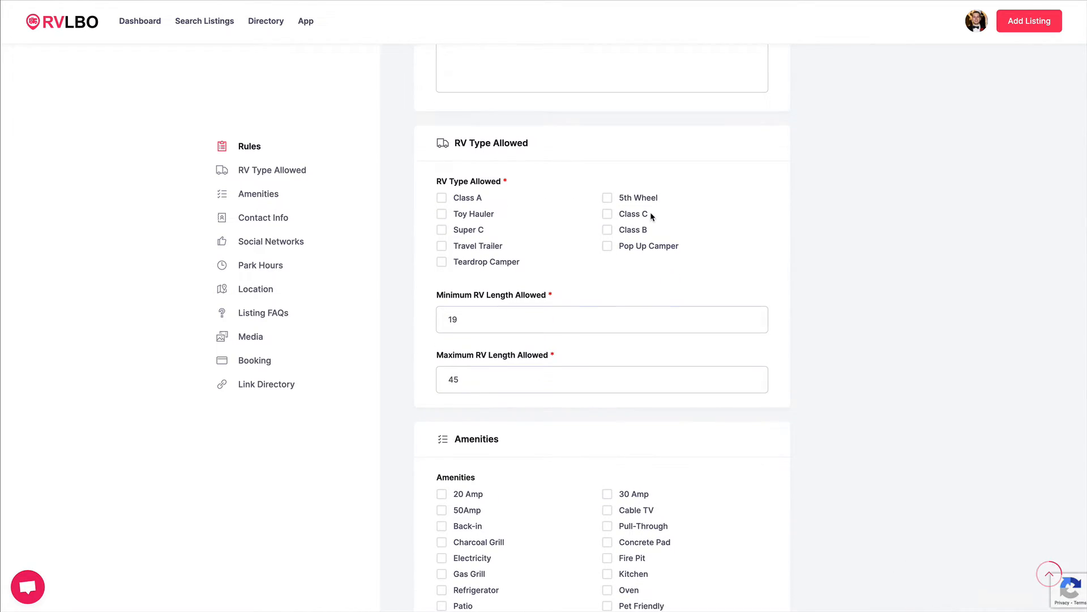
left_click(442, 197)
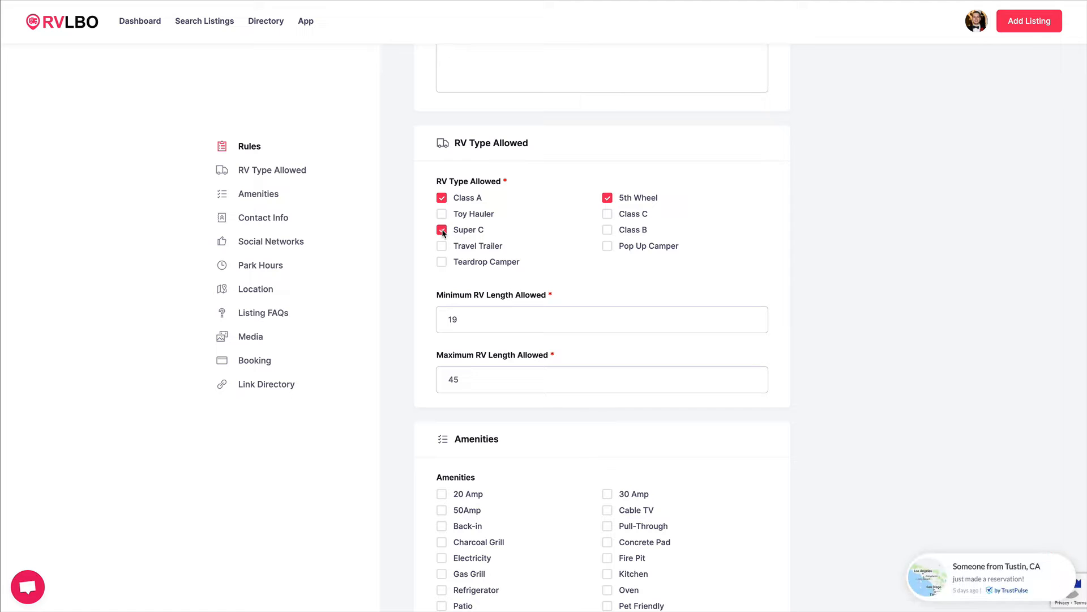
Set the minimum RV length allowed to 30.
left_click(465, 320)
key("Delete")
key("Delete")
type("30")
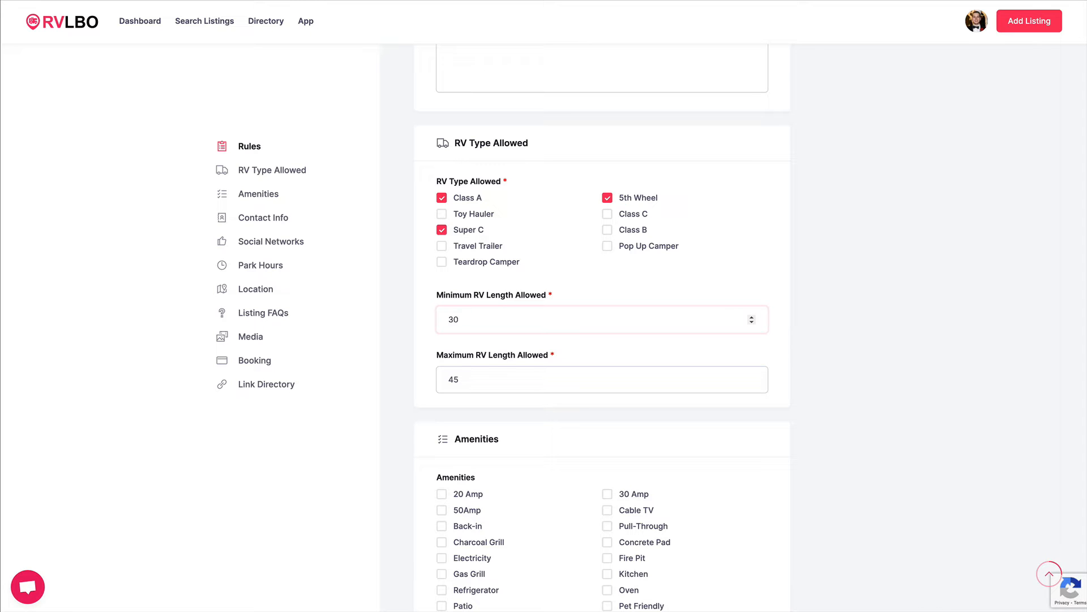
Check the amenities 30 Amp, 50Amp, Charcoal Grill, Kitchen, Pet Friendly, Water Hook-up and Wifi.
left_click(470, 379)
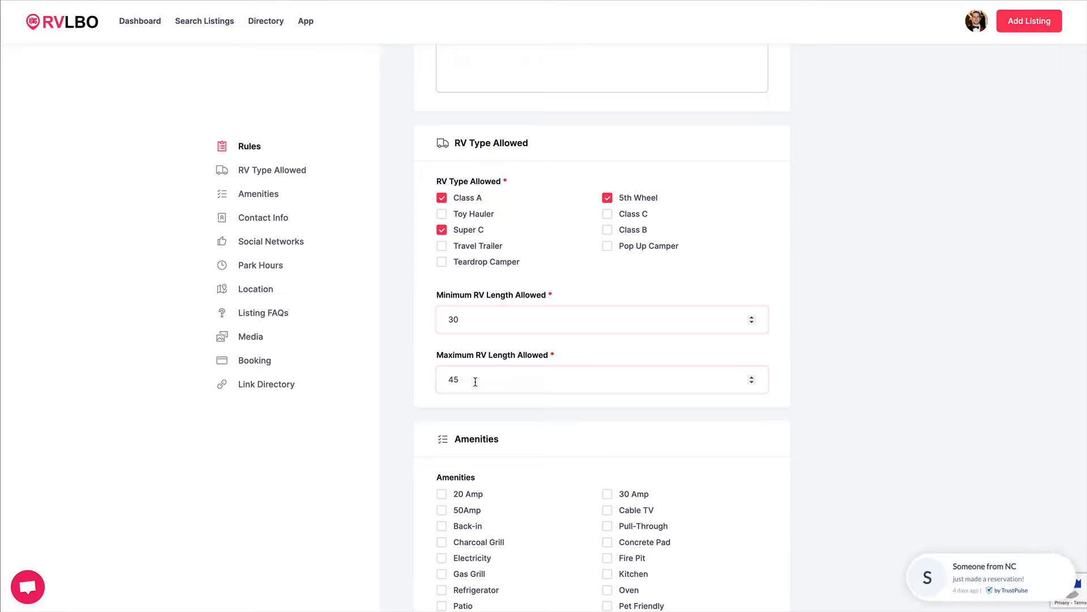
scroll(858, 460, "down", 1)
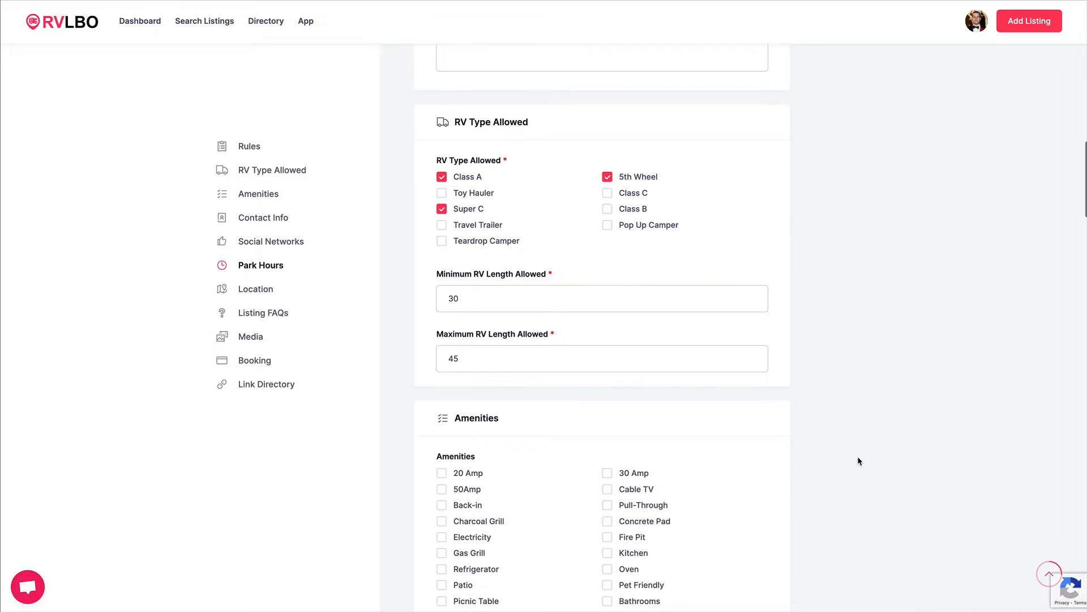
scroll(858, 457, "down", 3)
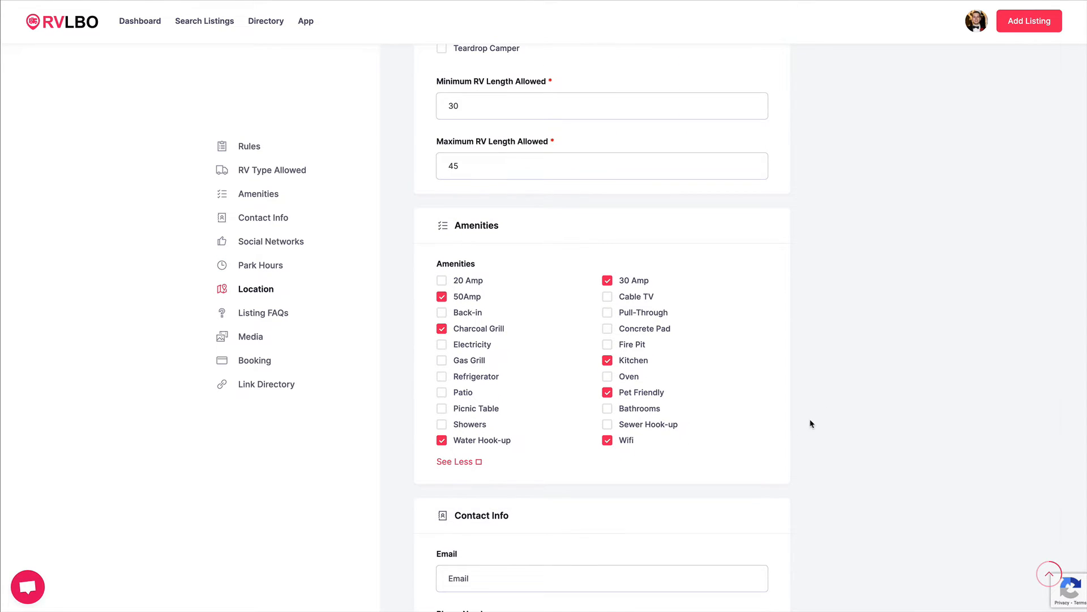
Add a Behance entry under Social Networks.
scroll(810, 422, "down", 3)
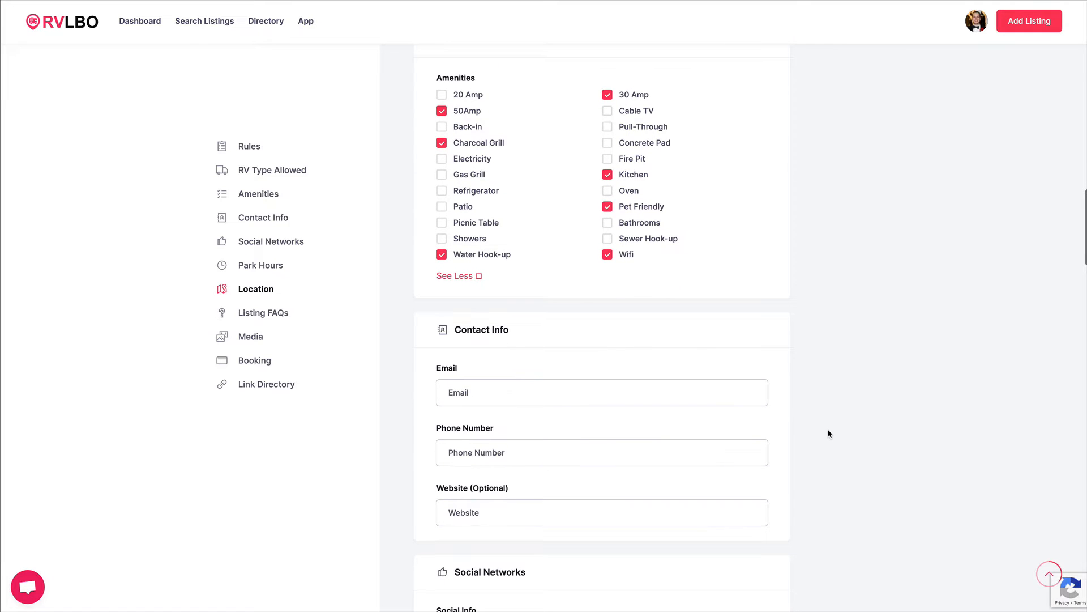
scroll(828, 430, "down", 3)
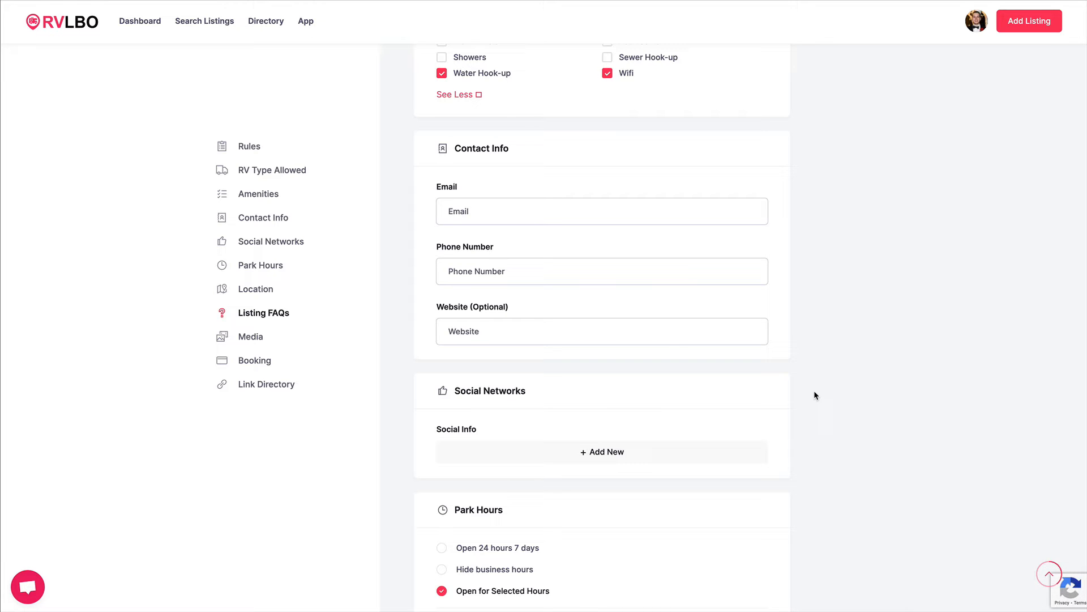
scroll(815, 391, "down", 1)
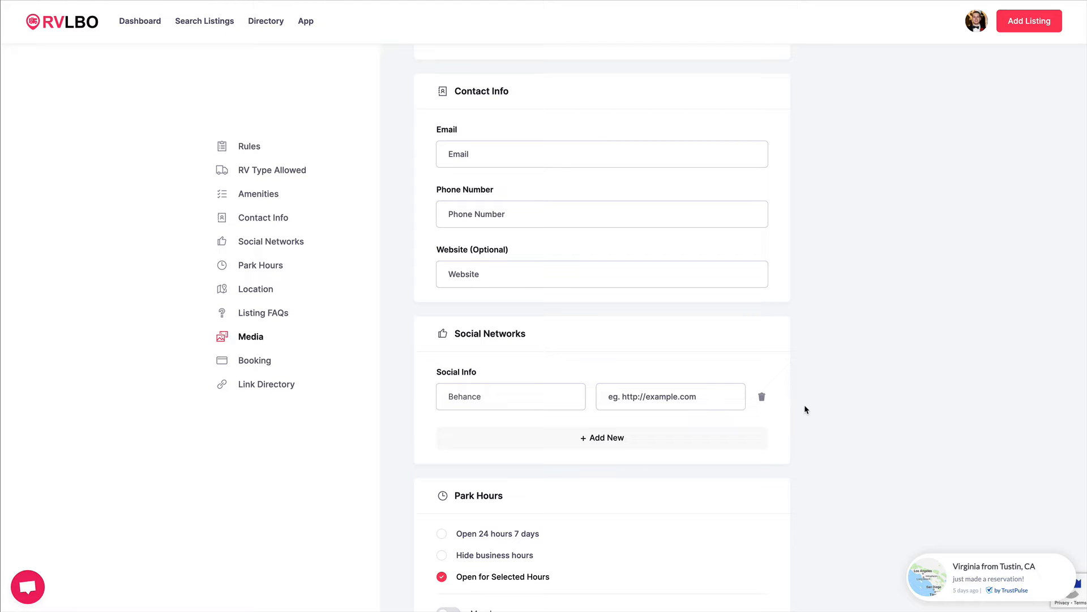
scroll(805, 405, "down", 5)
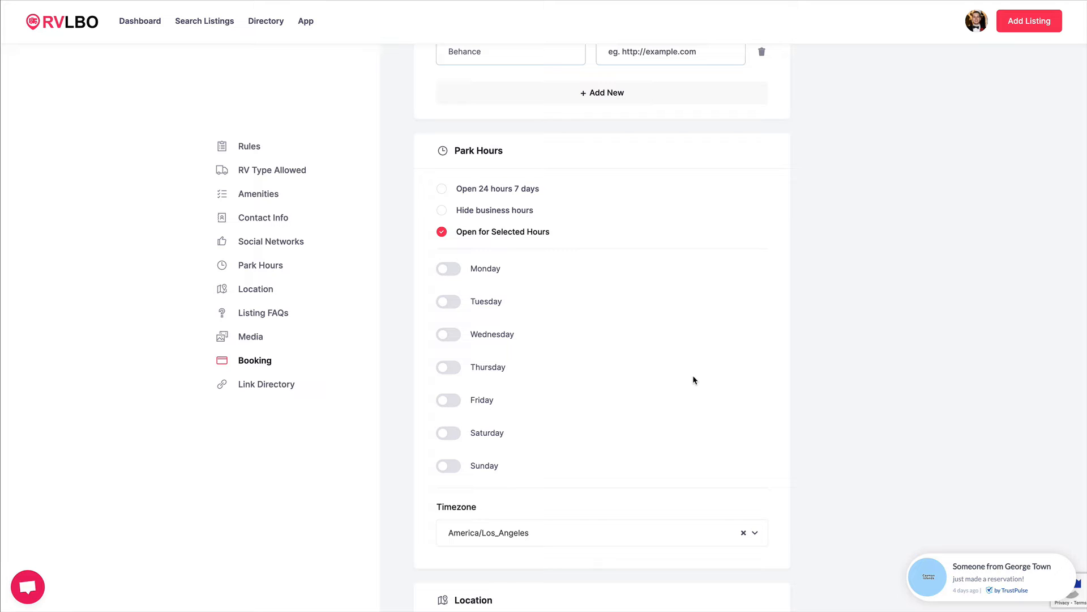
Set the park hours to Open 24 hours 7 days.
left_click(442, 189)
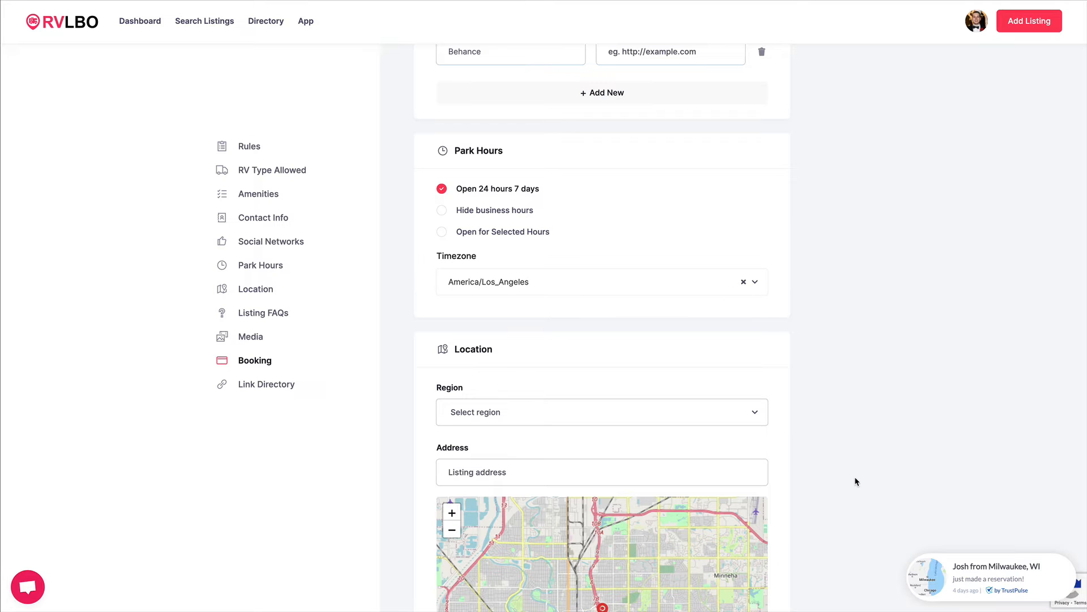
scroll(855, 477, "down", 4)
scroll(854, 481, "down", 1)
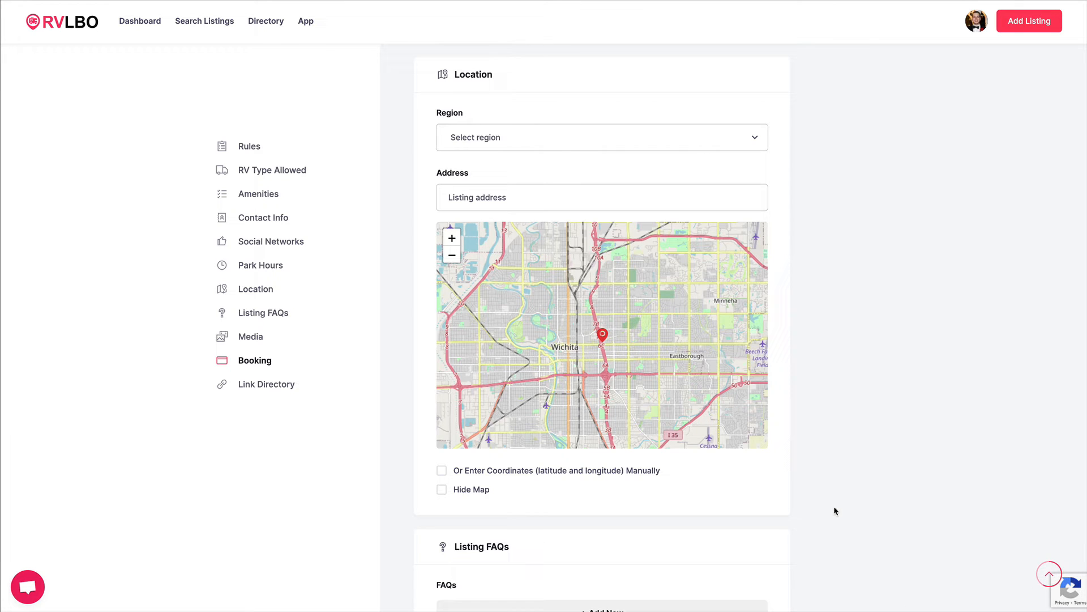
Upload a property photo to the Media section.
scroll(834, 510, "down", 2)
scroll(833, 510, "down", 3)
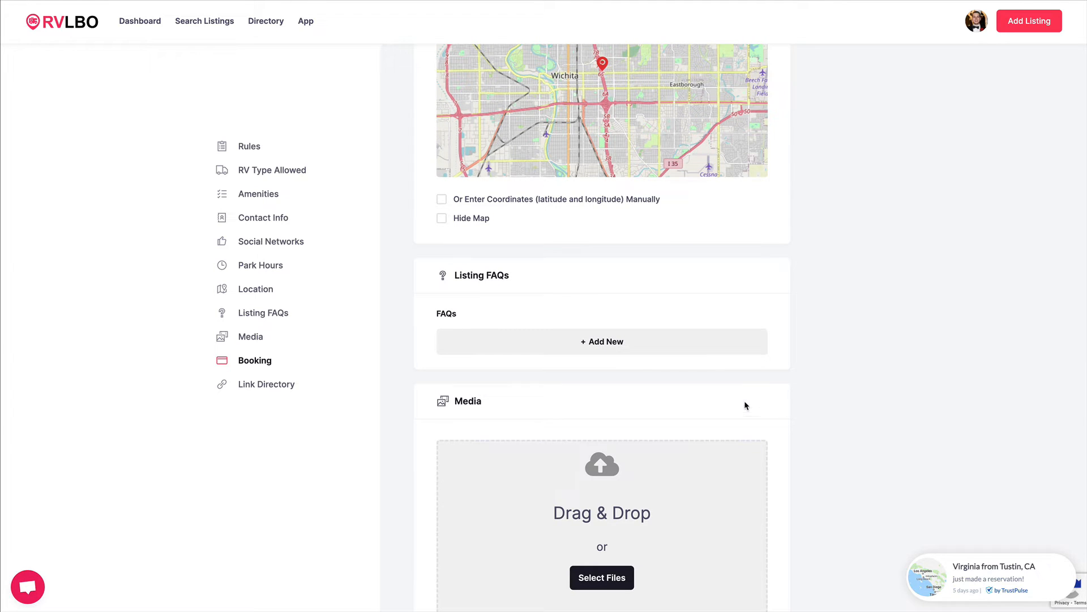
scroll(811, 466, "down", 2)
scroll(811, 466, "down", 2)
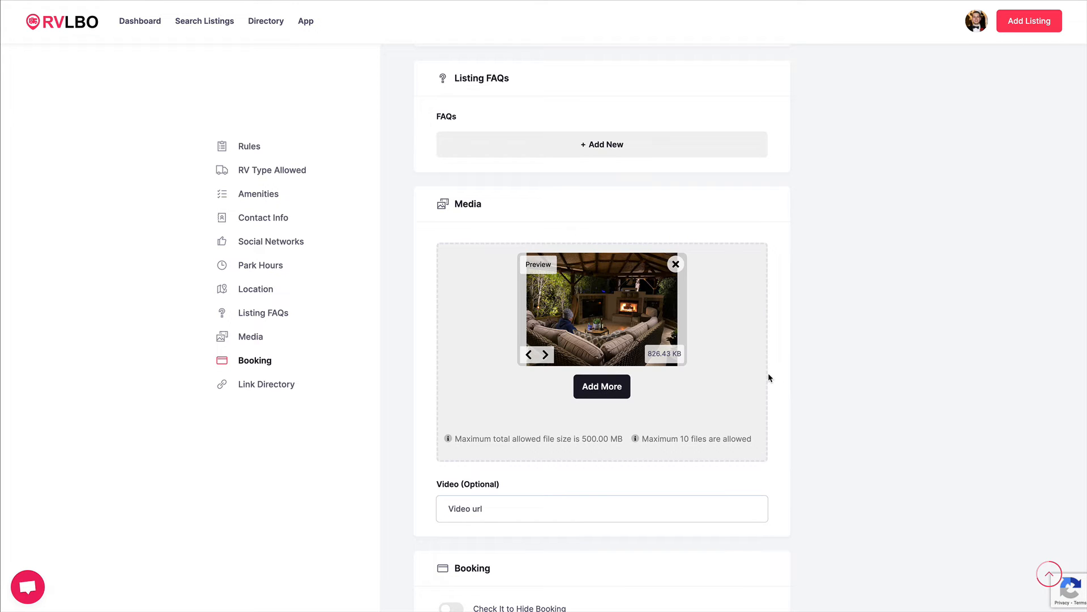
Set the booking reservation fee to 35 USD.
scroll(773, 405, "down", 4)
scroll(802, 411, "down", 5)
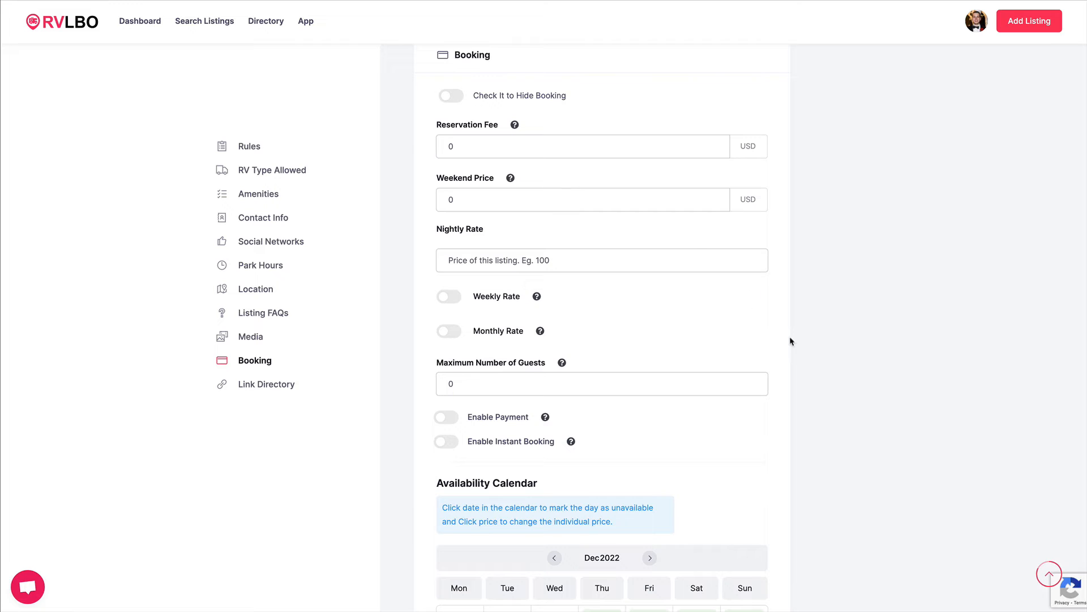
left_click(540, 147)
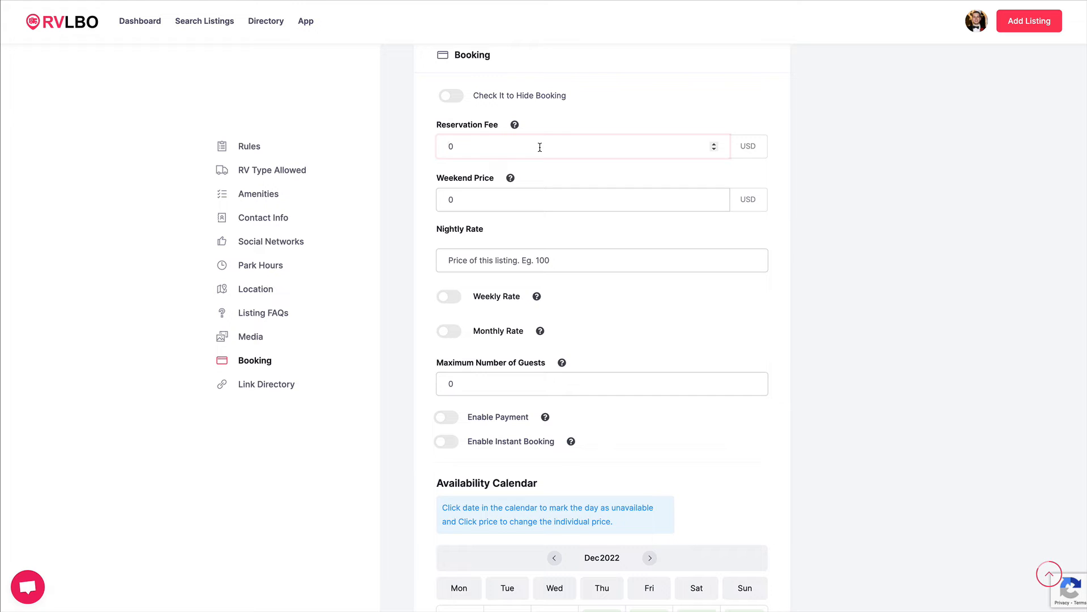
type("35")
Set the weekend price and the nightly rate to 125 USD each.
left_click(459, 196)
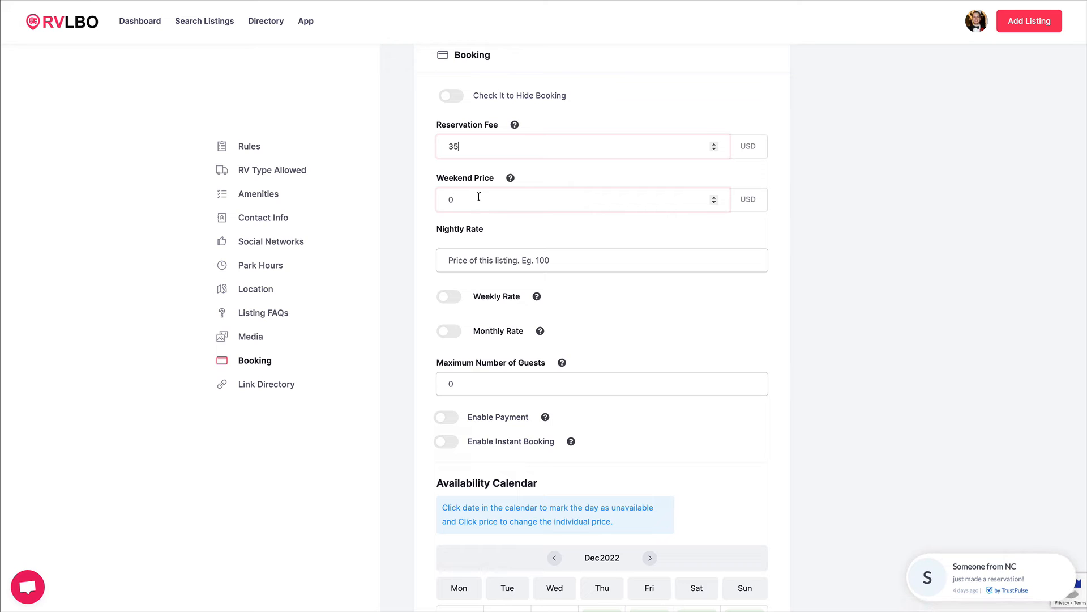
left_click(475, 257)
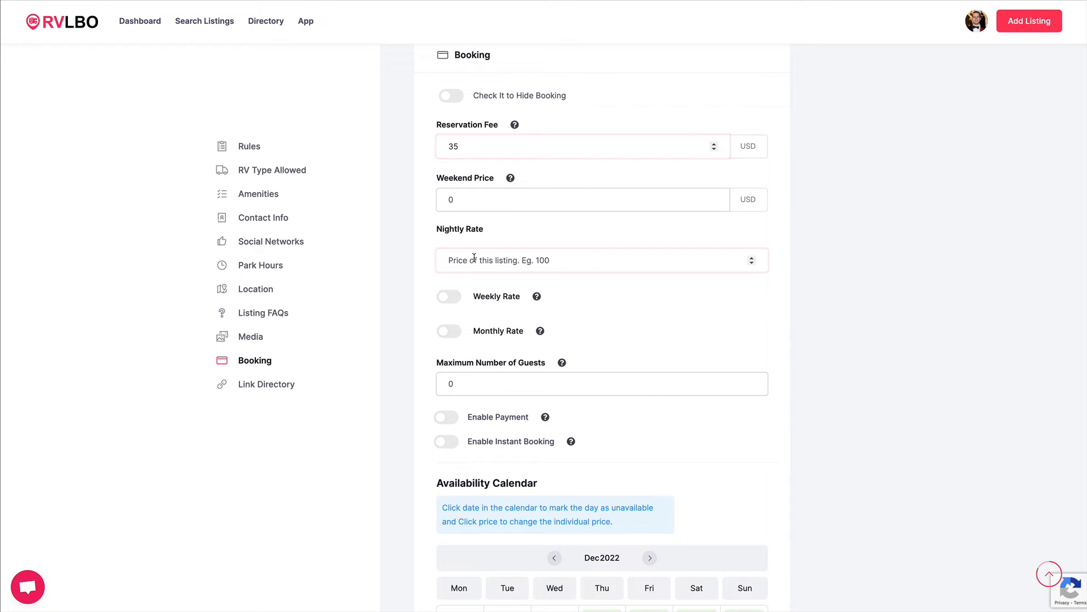
left_click(472, 199)
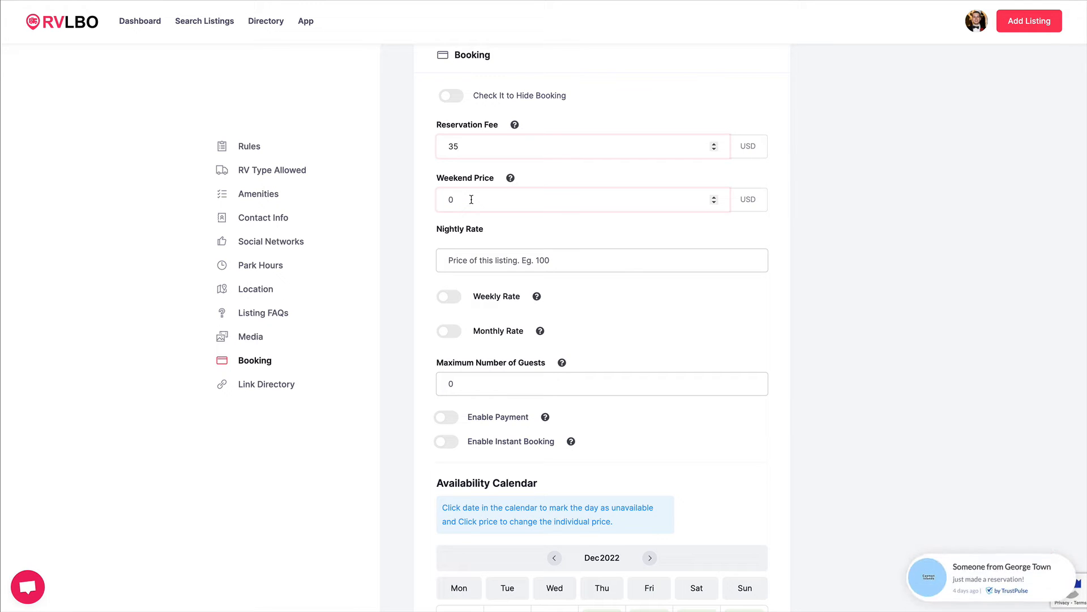
left_click(471, 199)
type("125")
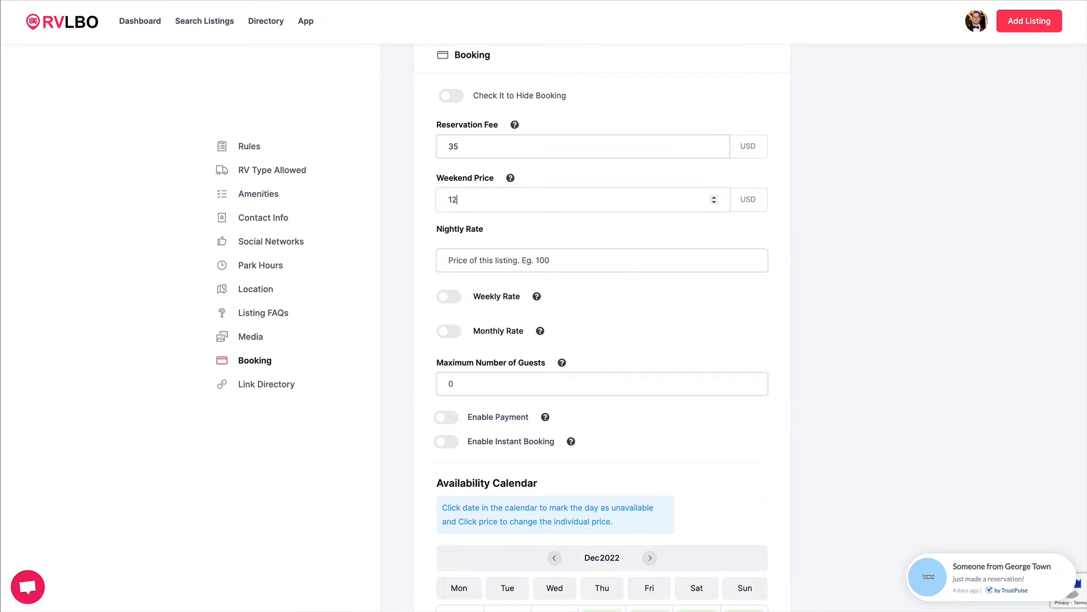
left_click(470, 260)
type("125")
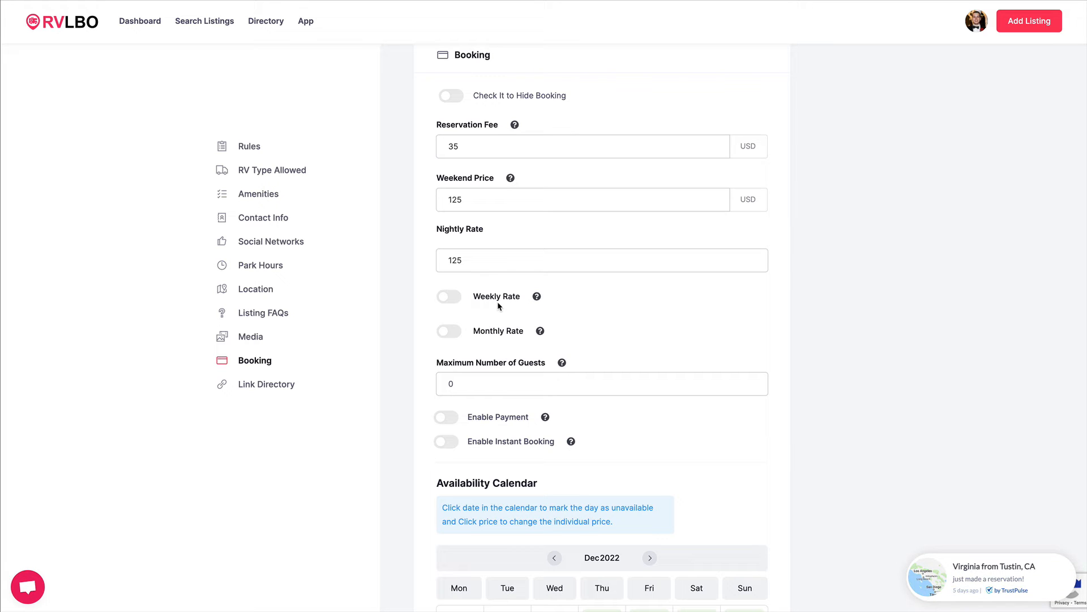
Enable the weekly rate and set it to 85 USD.
left_click(448, 298)
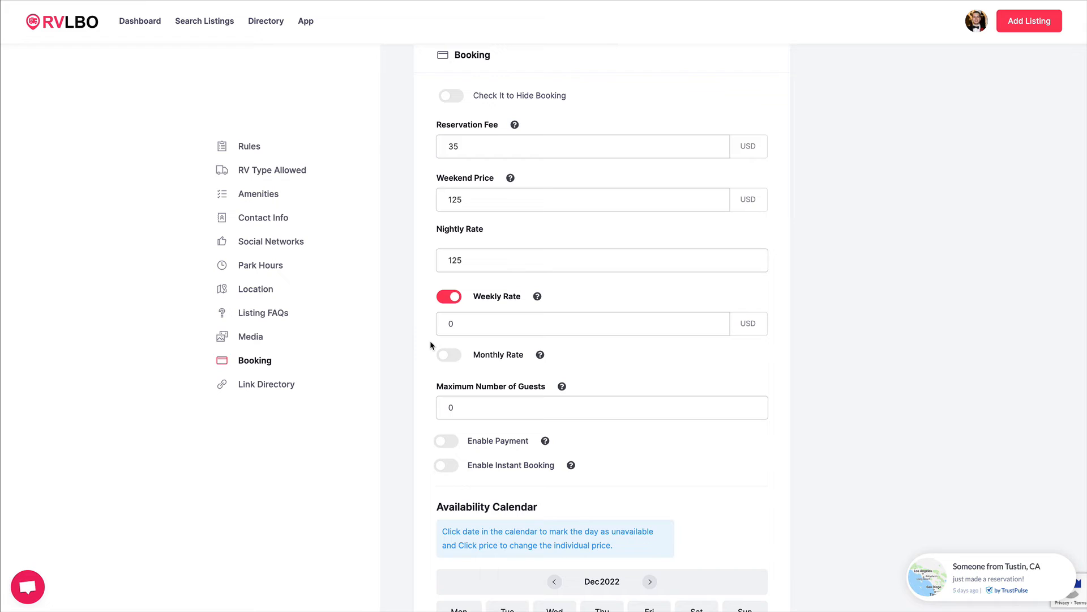
left_click(468, 257)
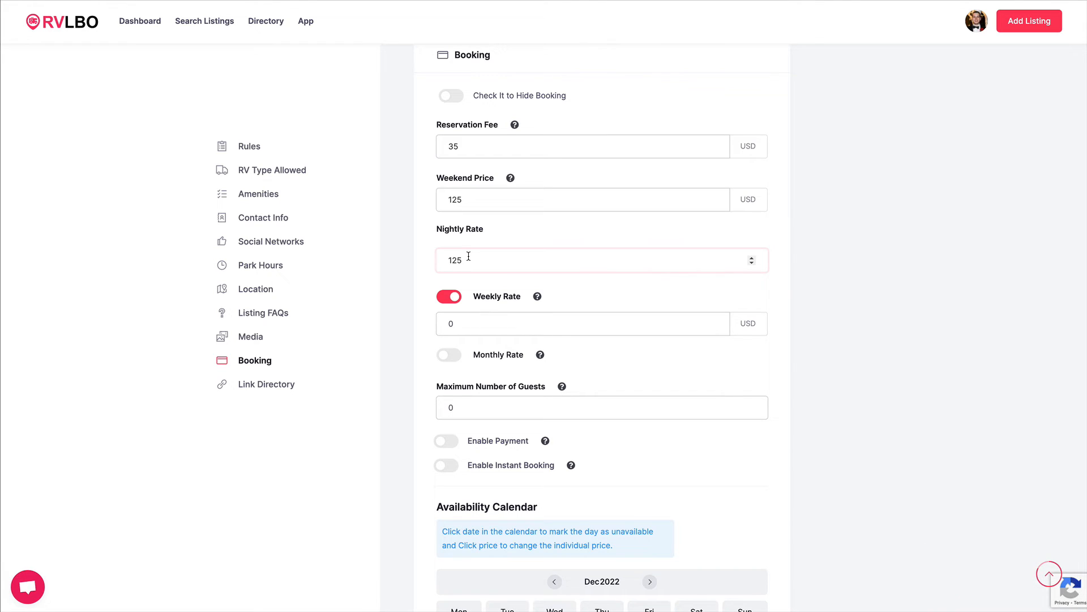
left_click(461, 323)
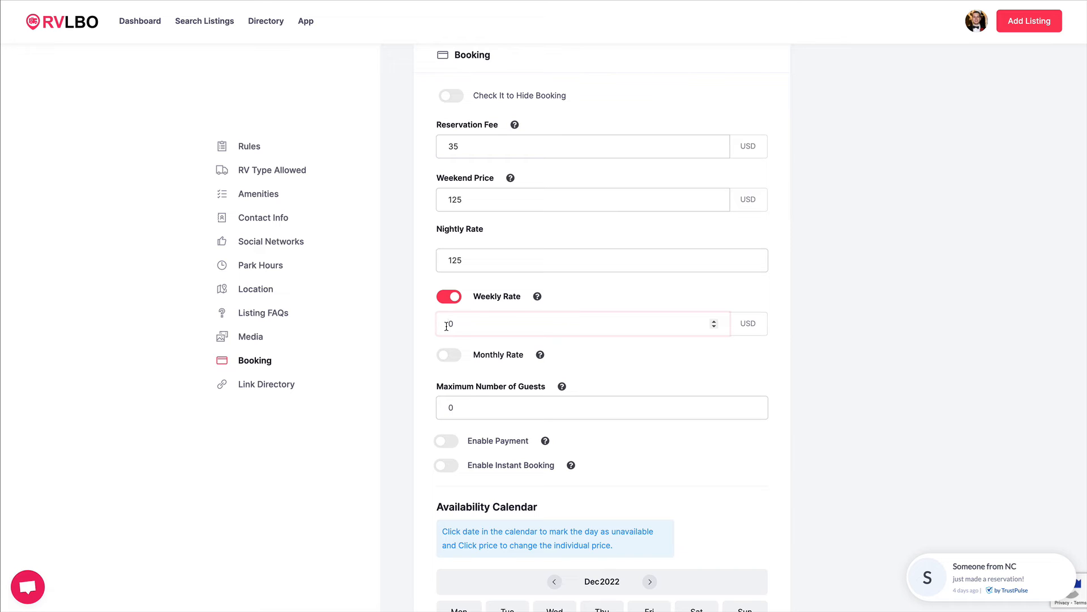
left_click(451, 270)
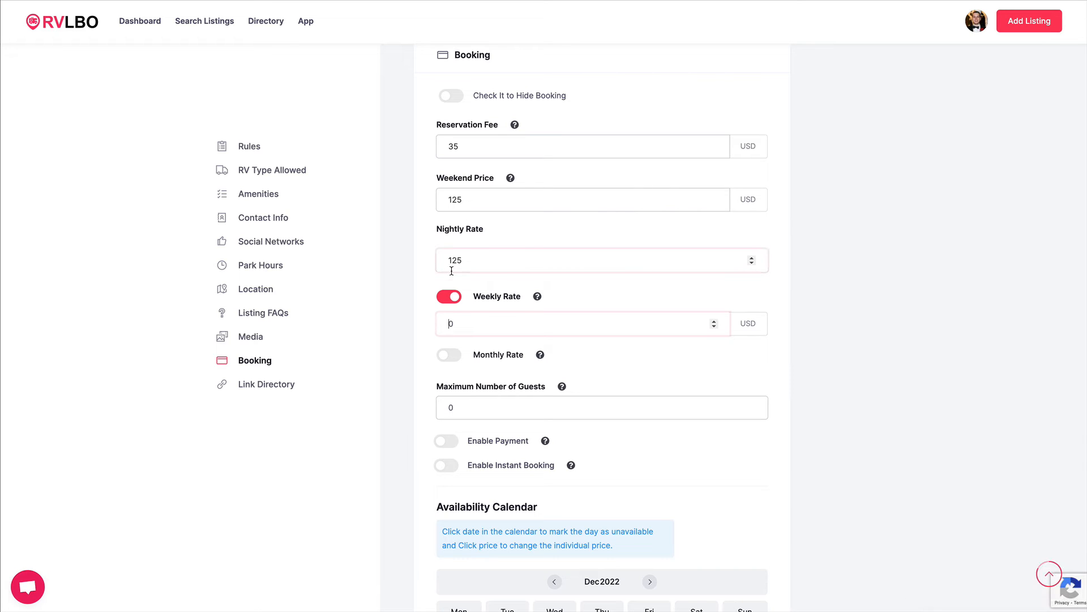
type("85")
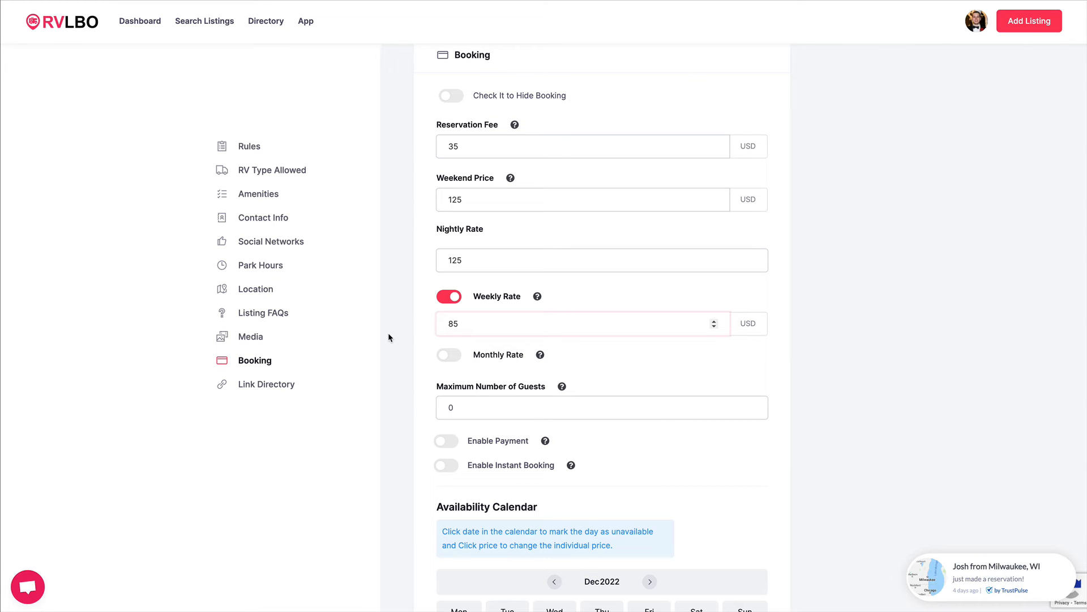
Set the maximum number of guests to 6, keeping the monthly rate turned off.
left_click(448, 356)
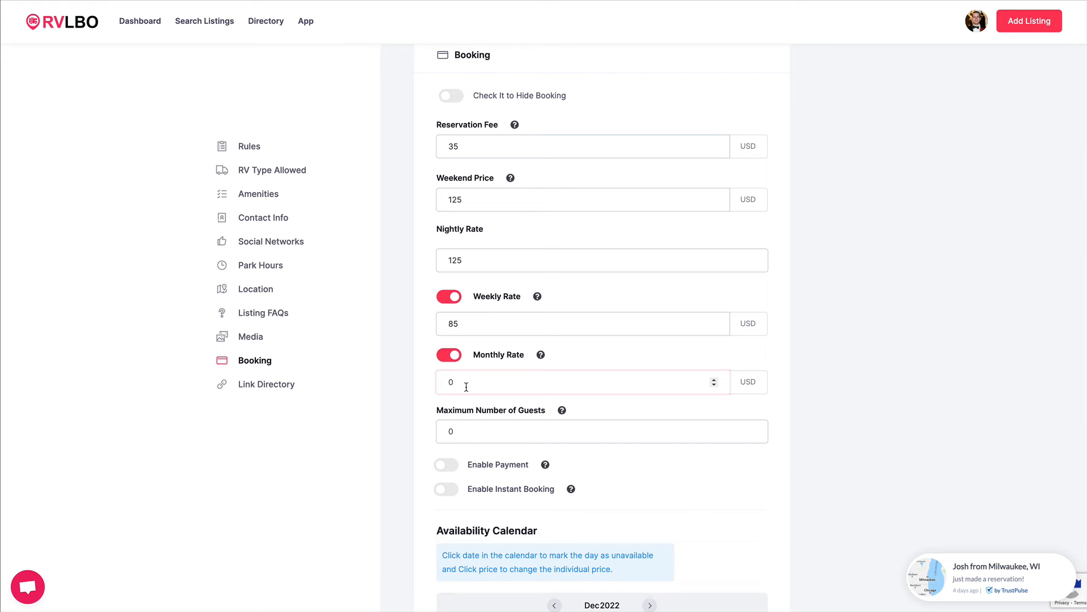
left_click(449, 359)
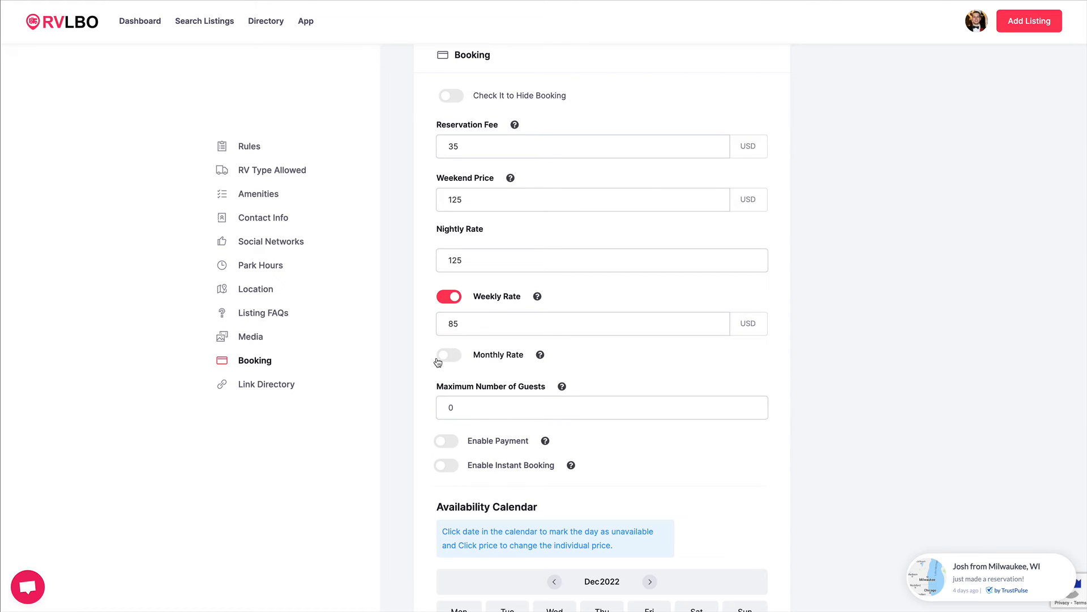
scroll(638, 408, "down", 1)
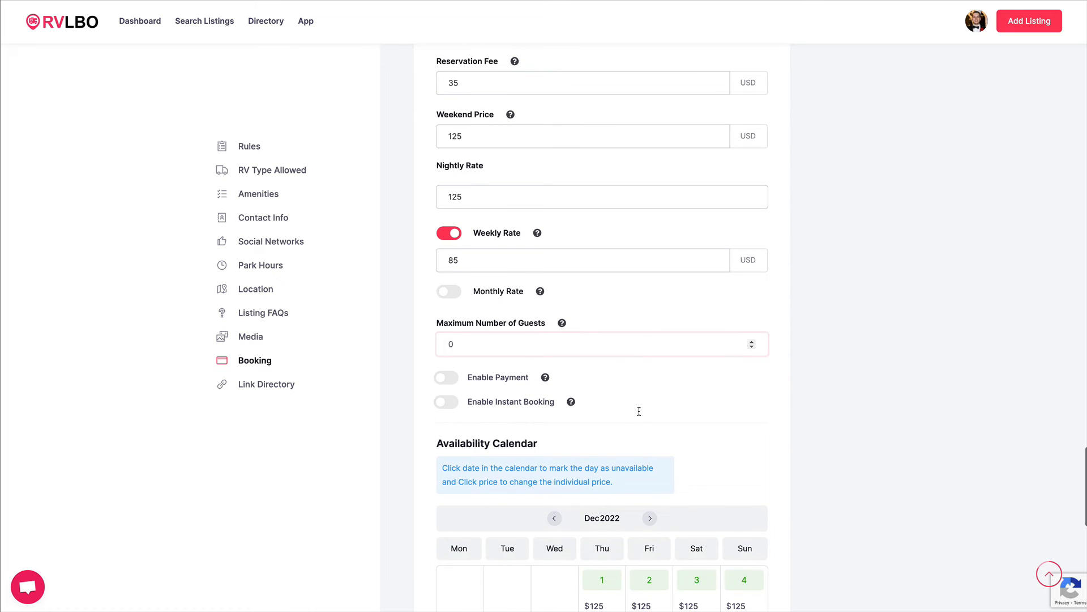
left_click(472, 344)
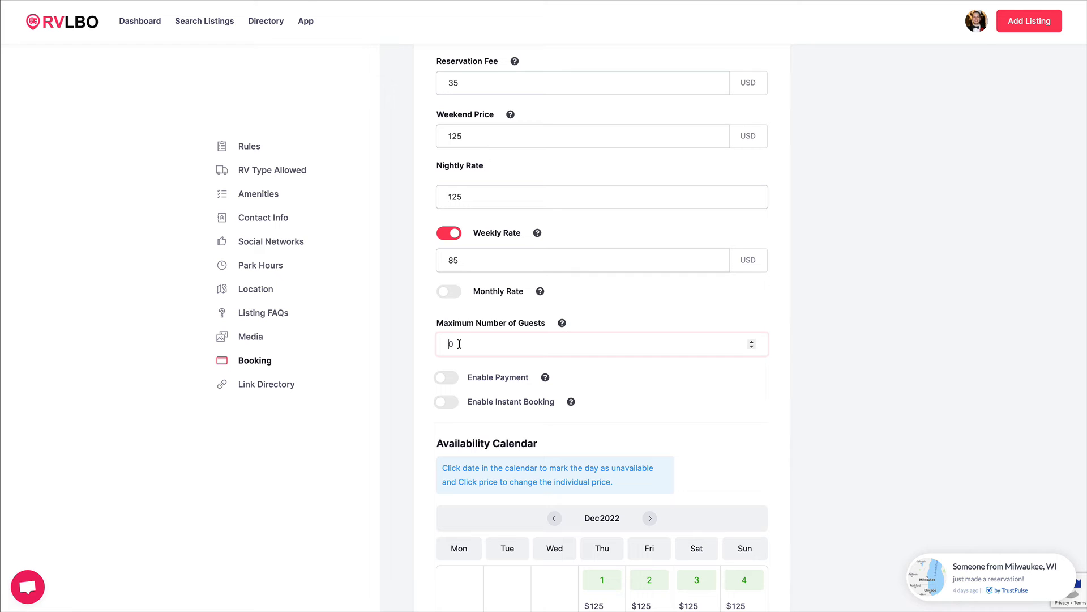
type("6")
scroll(626, 359, "up", 1)
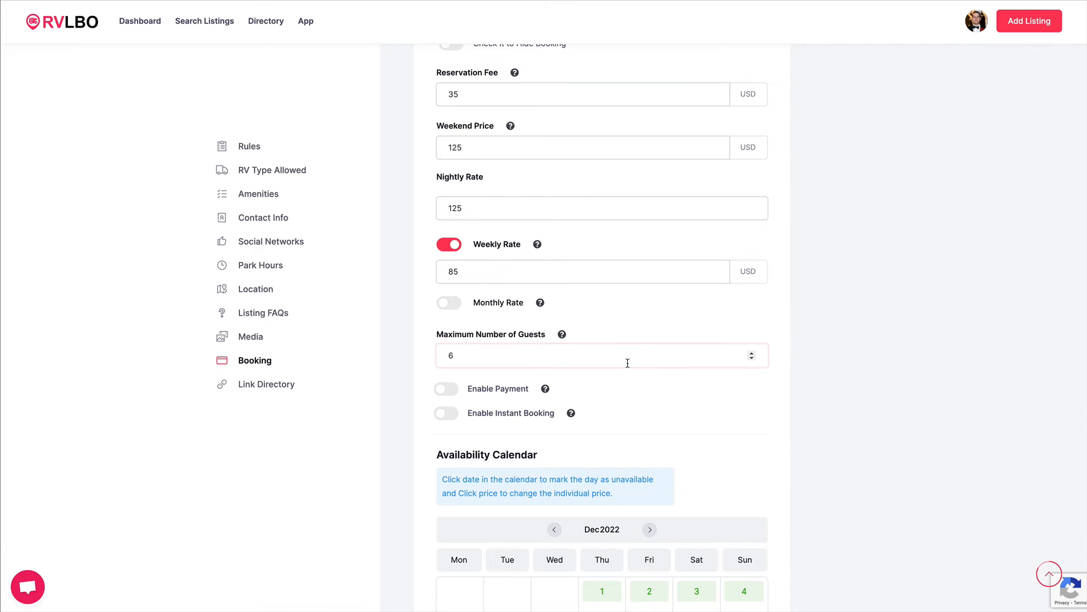
scroll(543, 397, "down", 1)
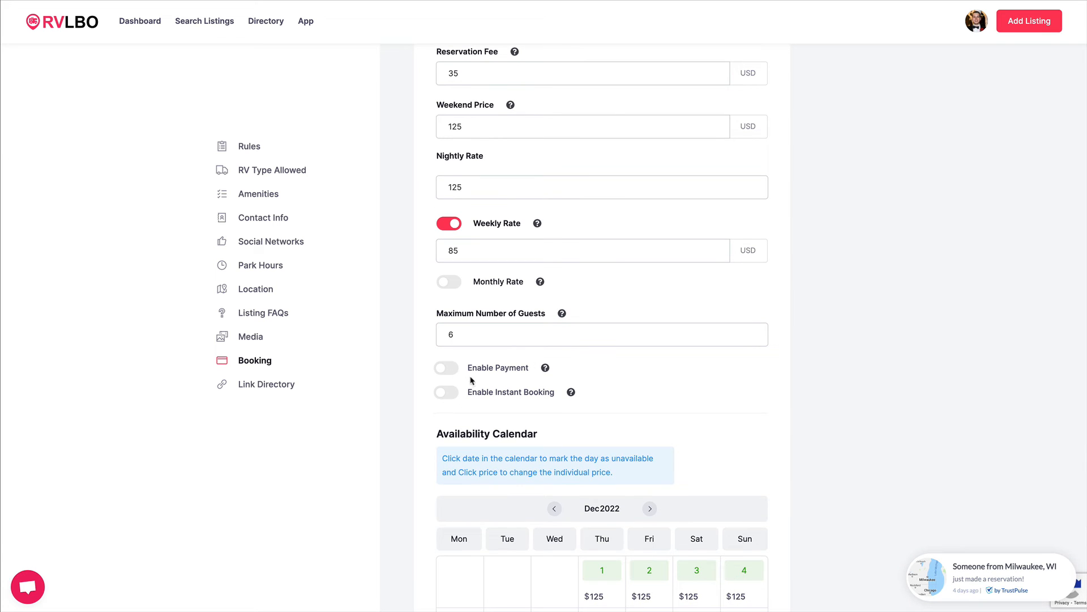
Turn on Enable Payment while leaving instant booking off.
left_click(448, 368)
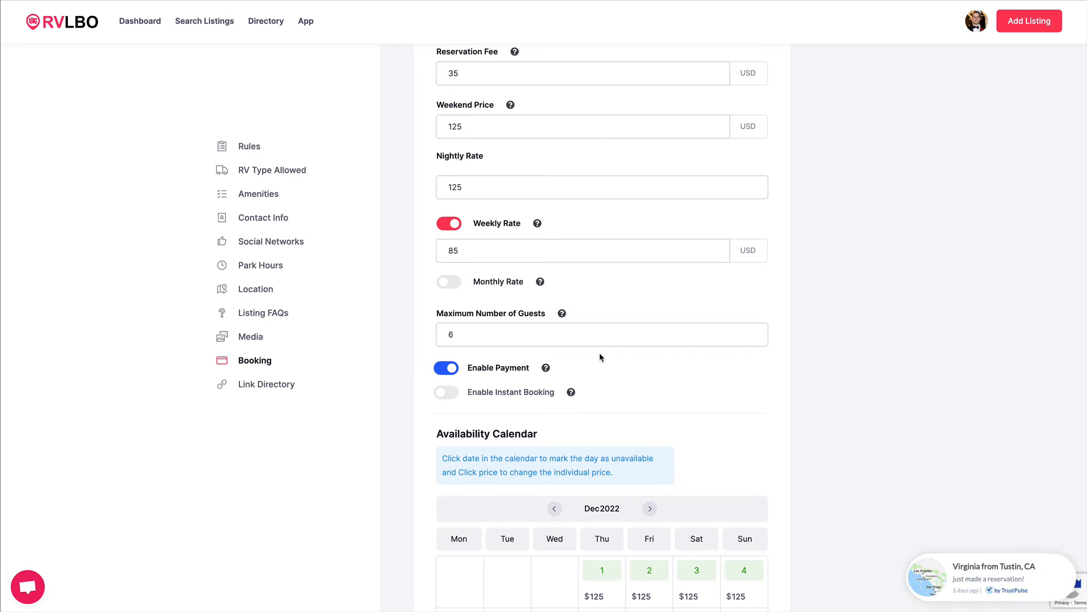
left_click(451, 394)
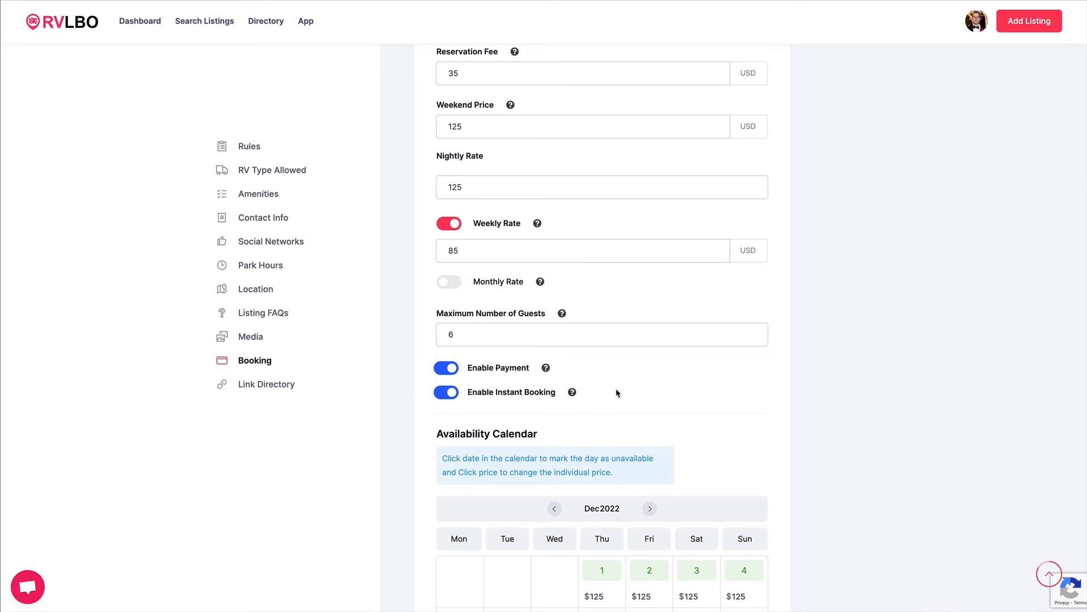
key("space")
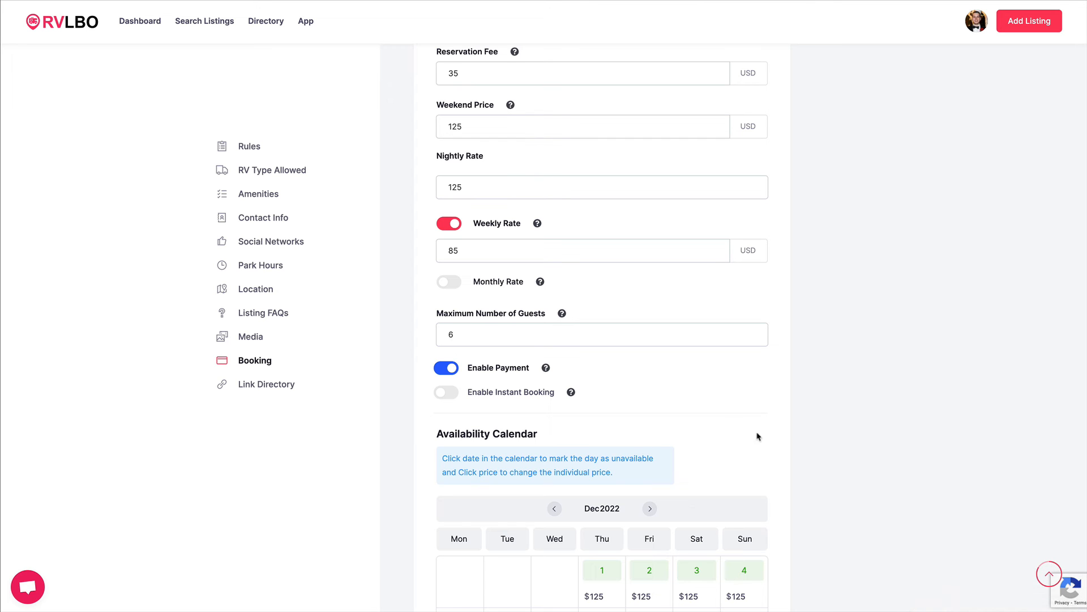
Mark December 24 and 25, 2022 as unavailable in the availability calendar.
scroll(774, 436, "down", 4)
scroll(801, 453, "down", 2)
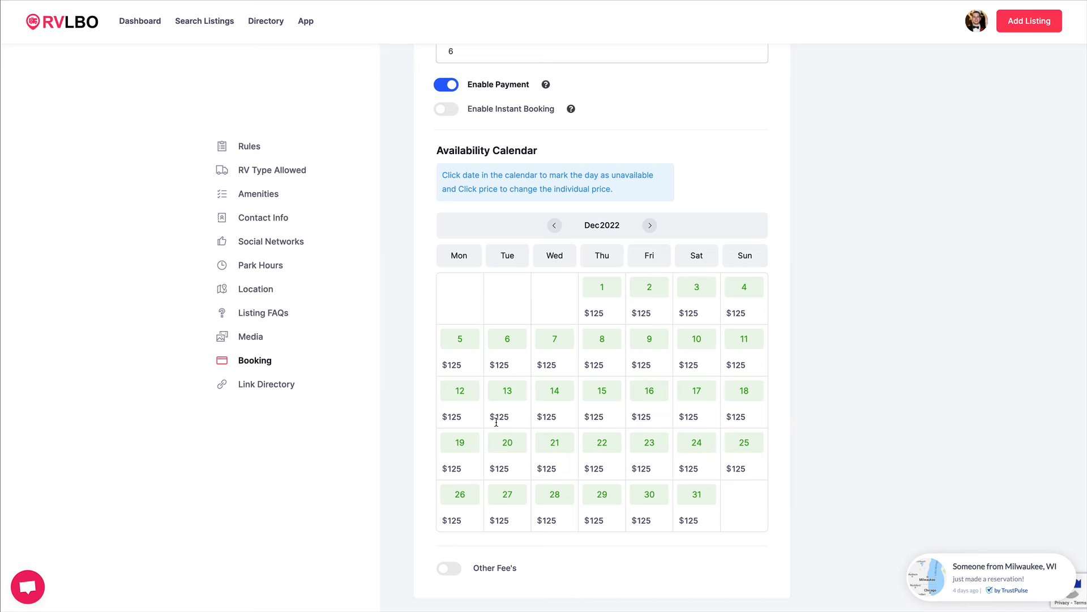
left_click(701, 449)
left_click(744, 445)
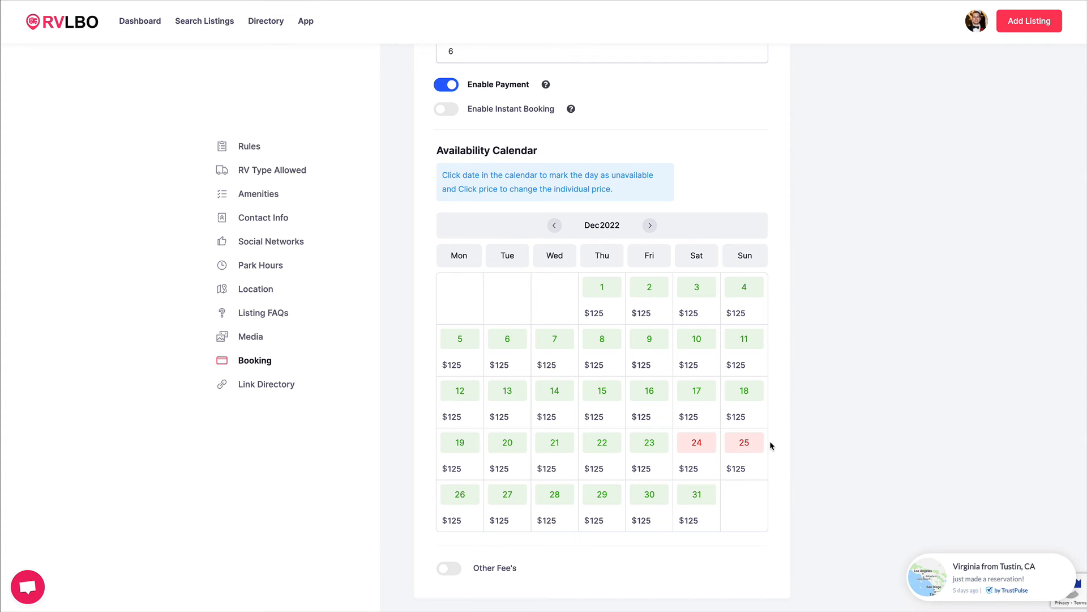
scroll(770, 445, "down", 3)
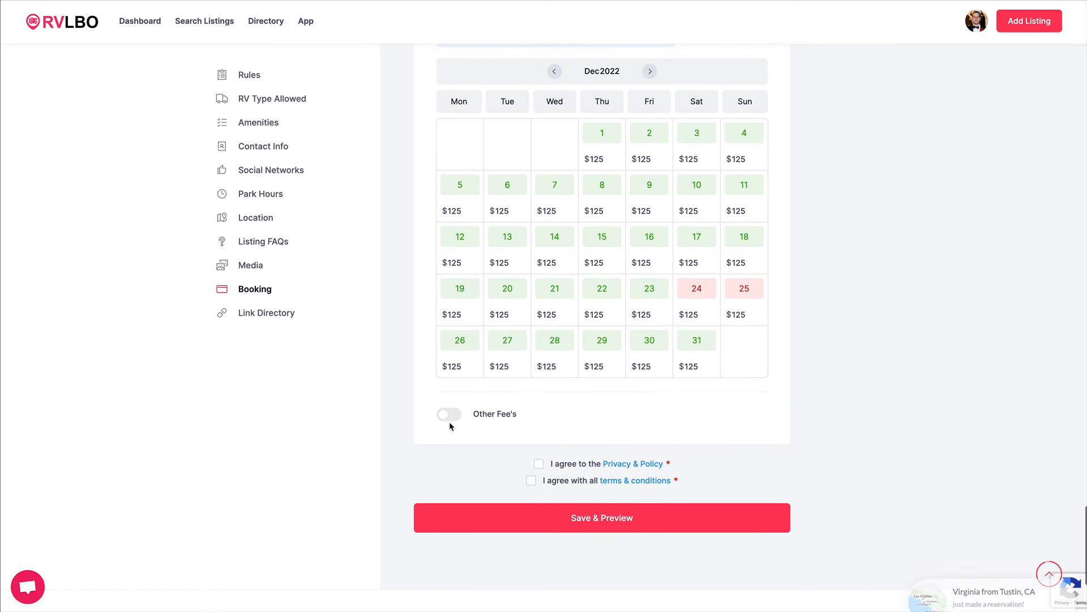
left_click(450, 414)
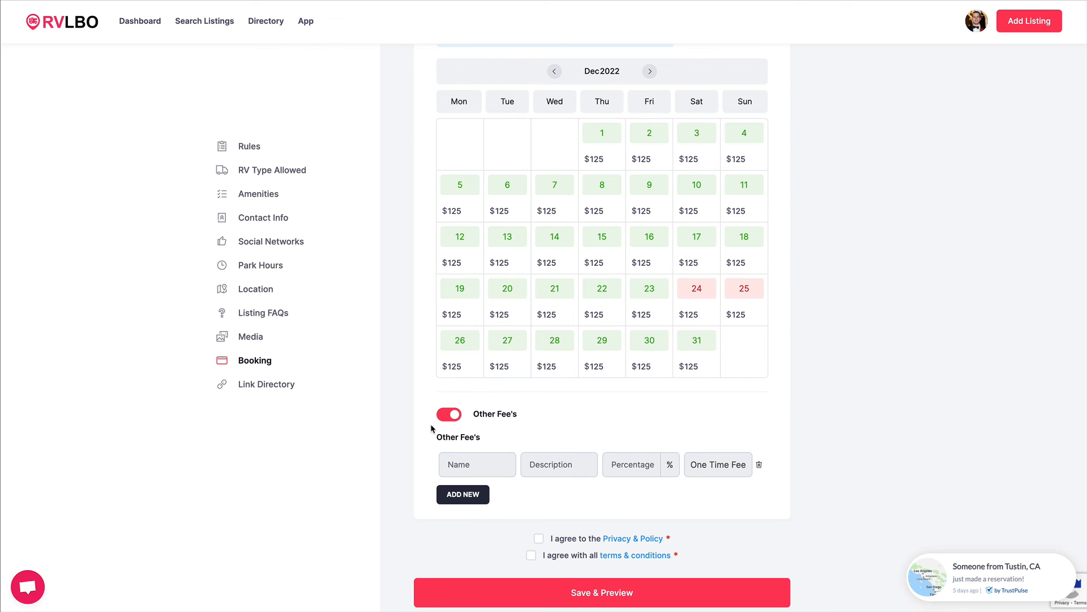
left_click(448, 416)
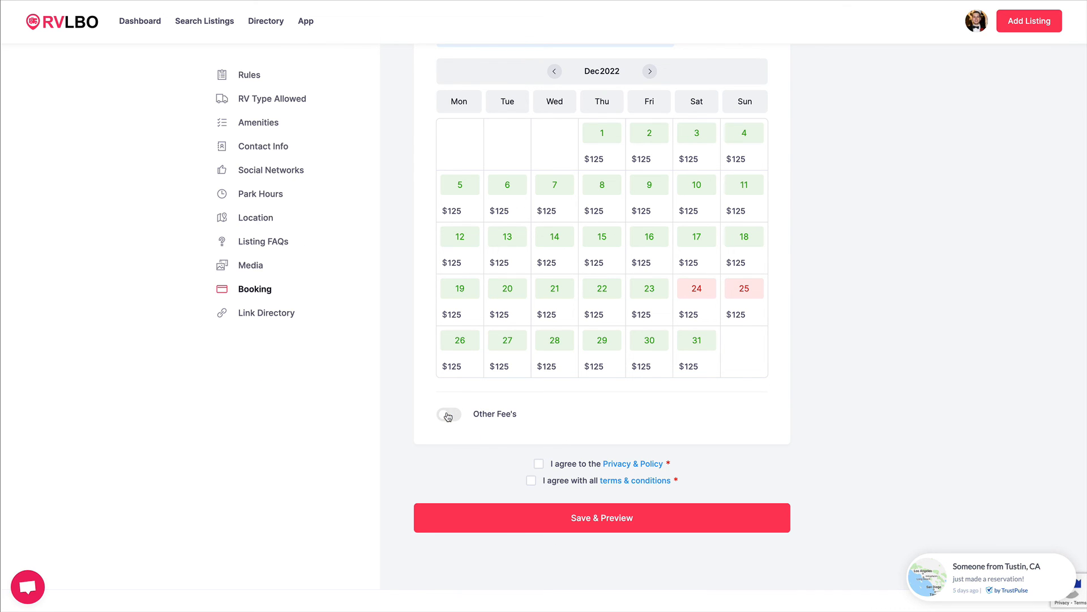
Agree to the privacy policy and terms and conditions, then save and preview the listing.
left_click(539, 464)
left_click(532, 481)
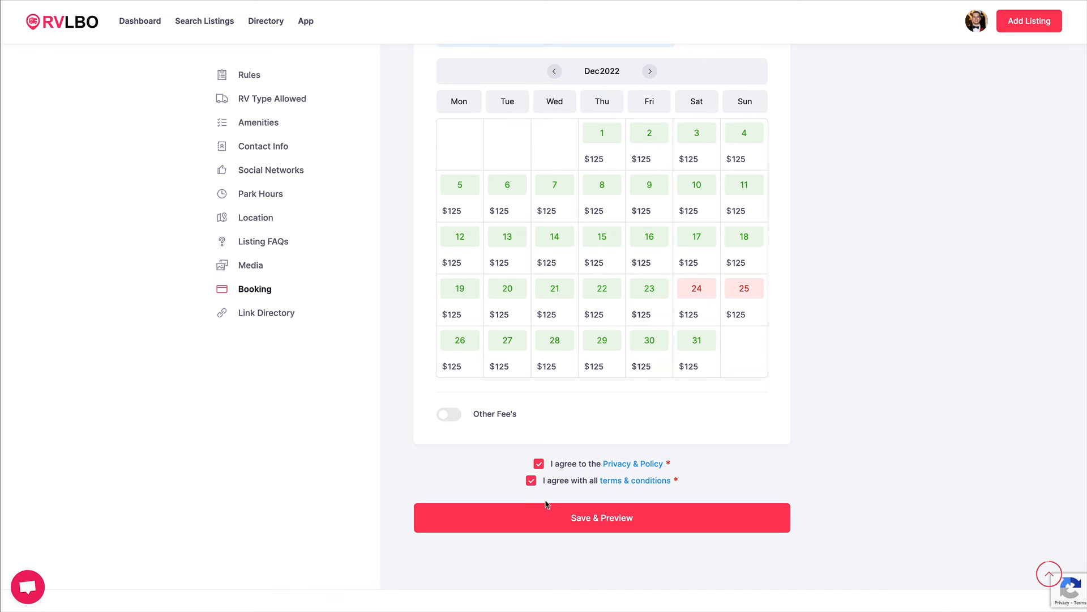
left_click(577, 523)
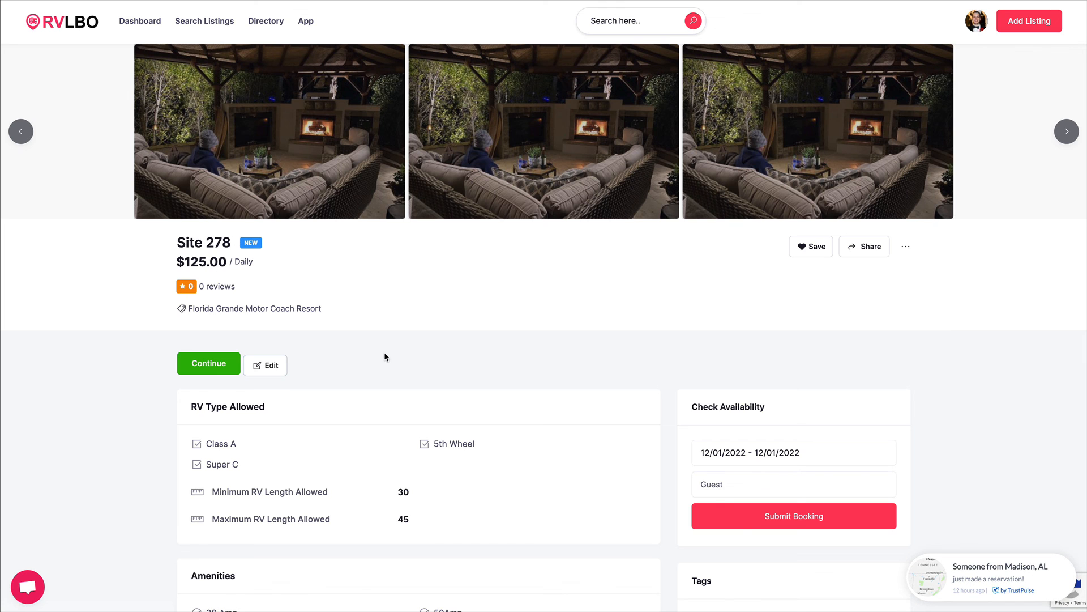
Proceed from the listing preview to checkout and place the order for the Single Listing.
scroll(493, 437, "down", 5)
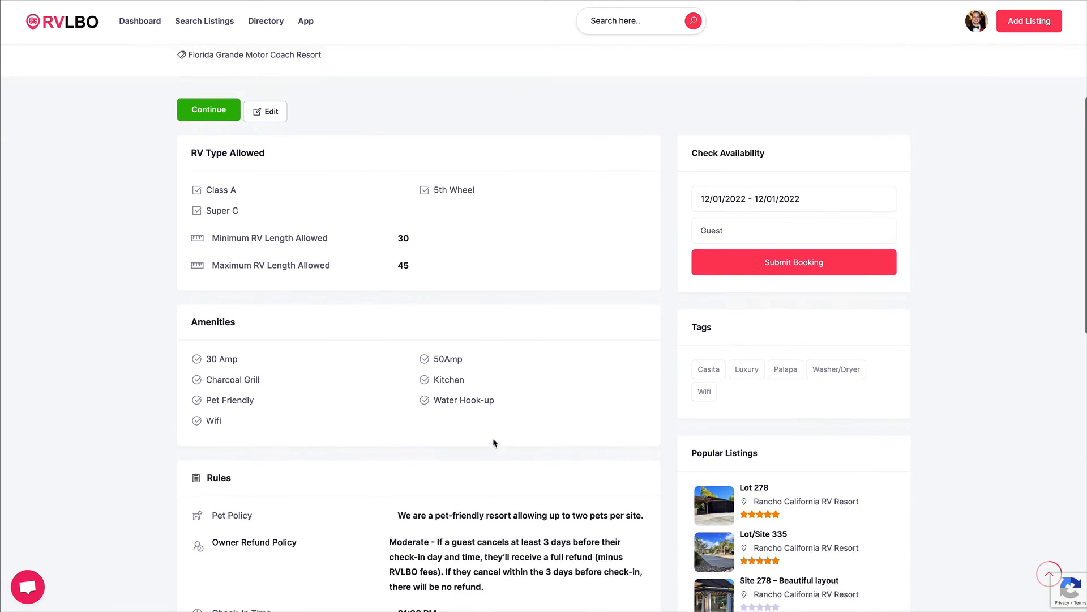
scroll(493, 443, "down", 5)
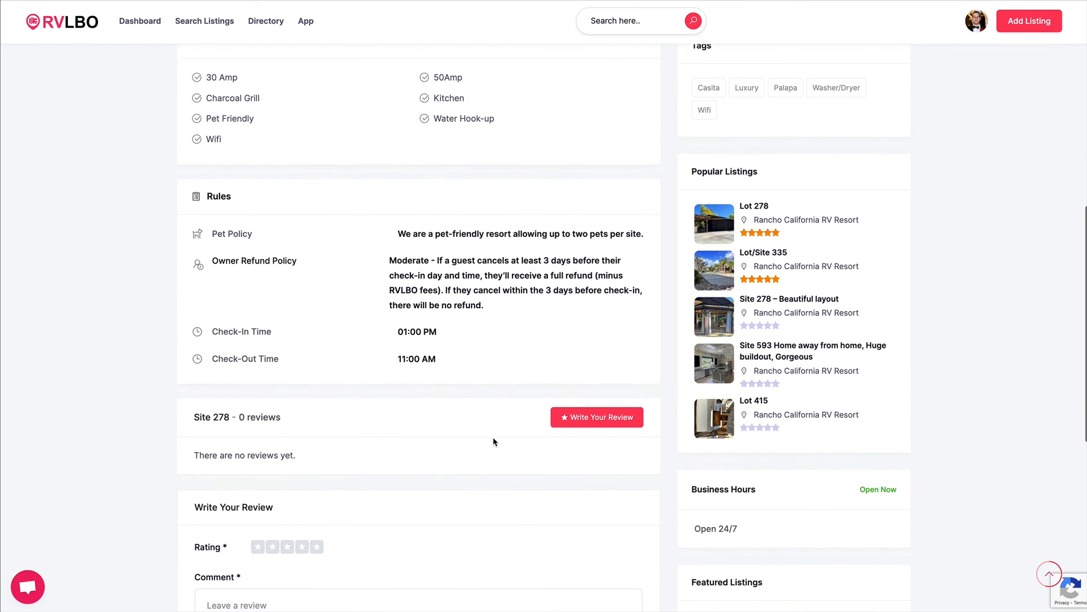
scroll(492, 436, "down", 2)
scroll(493, 431, "up", 8)
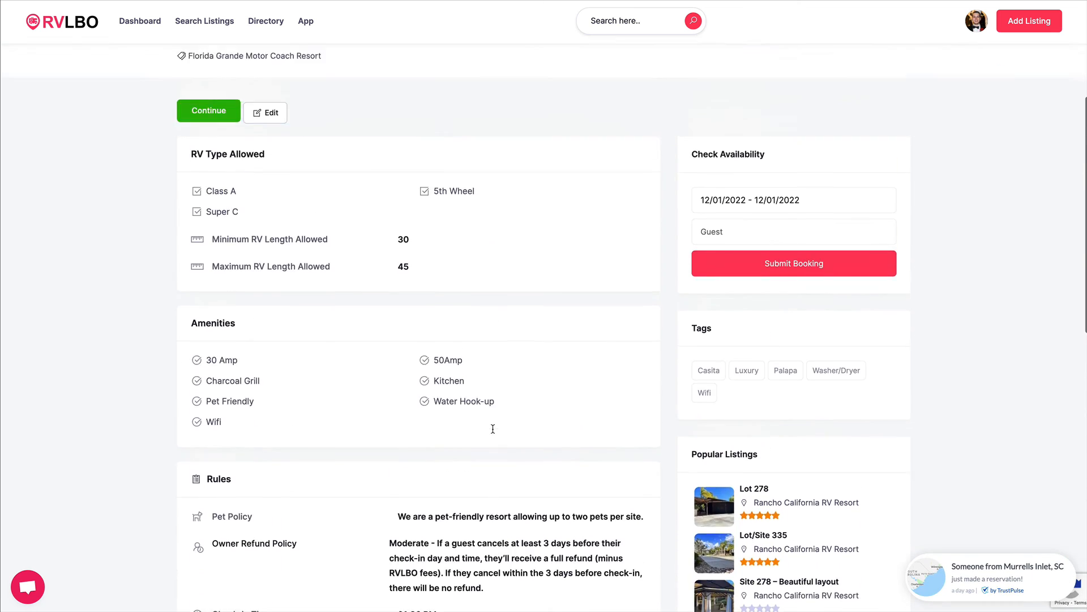
scroll(493, 428, "up", 4)
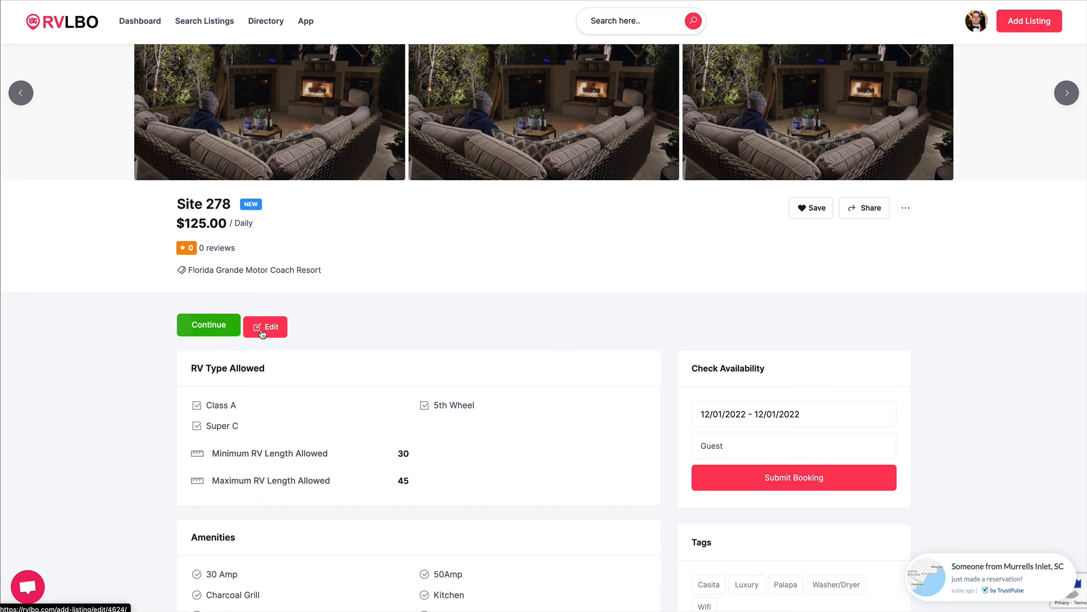
left_click(203, 331)
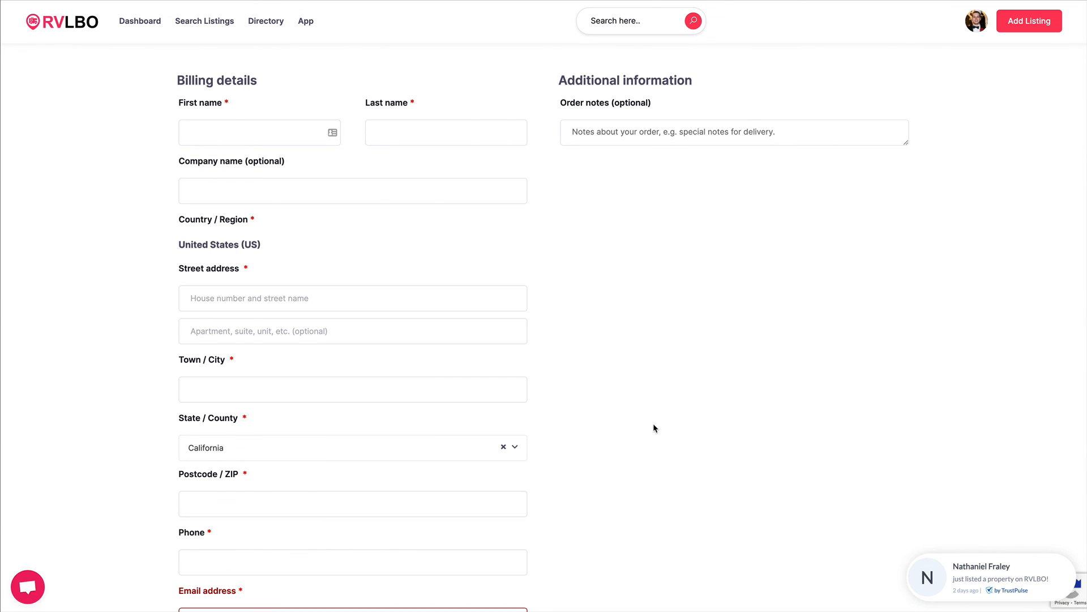
scroll(655, 427, "down", 5)
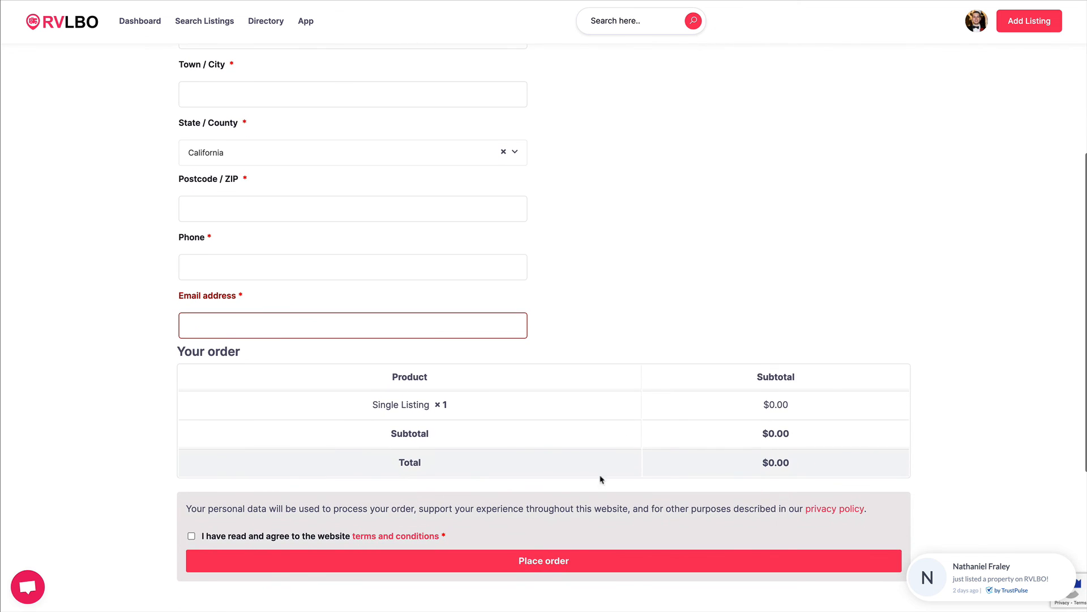
left_click(554, 560)
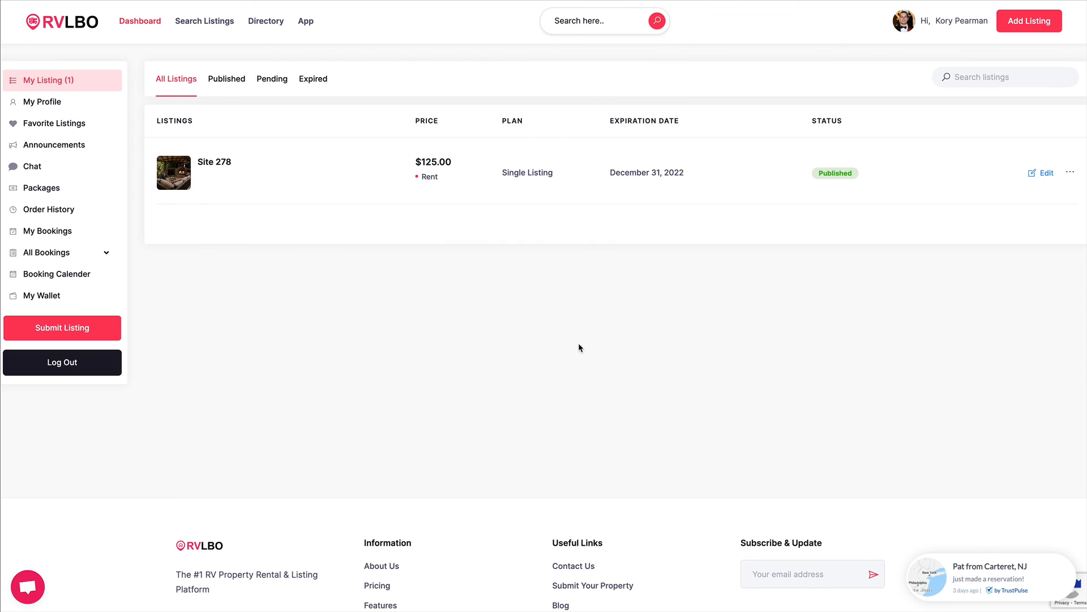